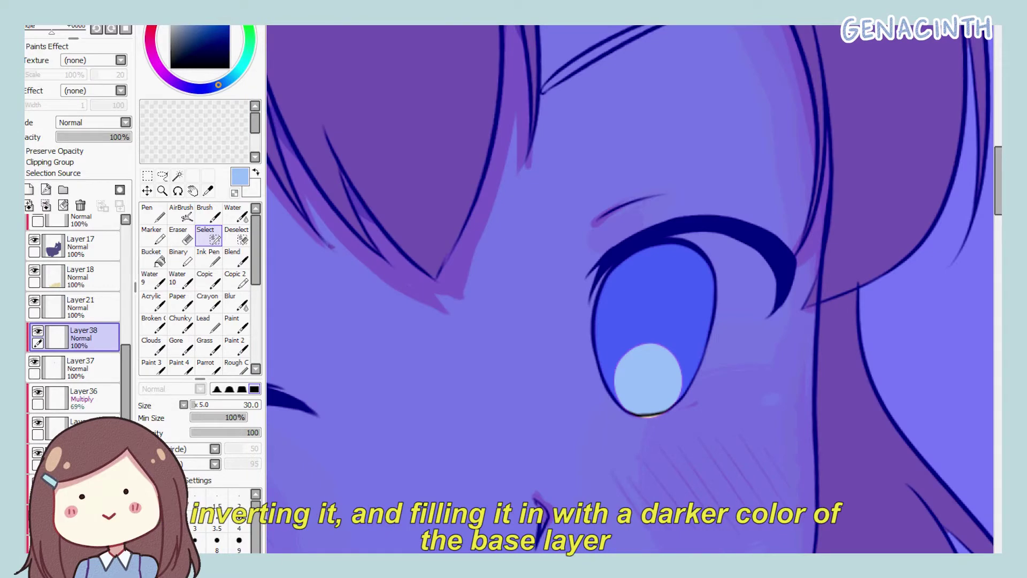
Fill the iris selection around the lower circle with a darker, less saturated blue-purple and clear the selection.
left_click(209, 214)
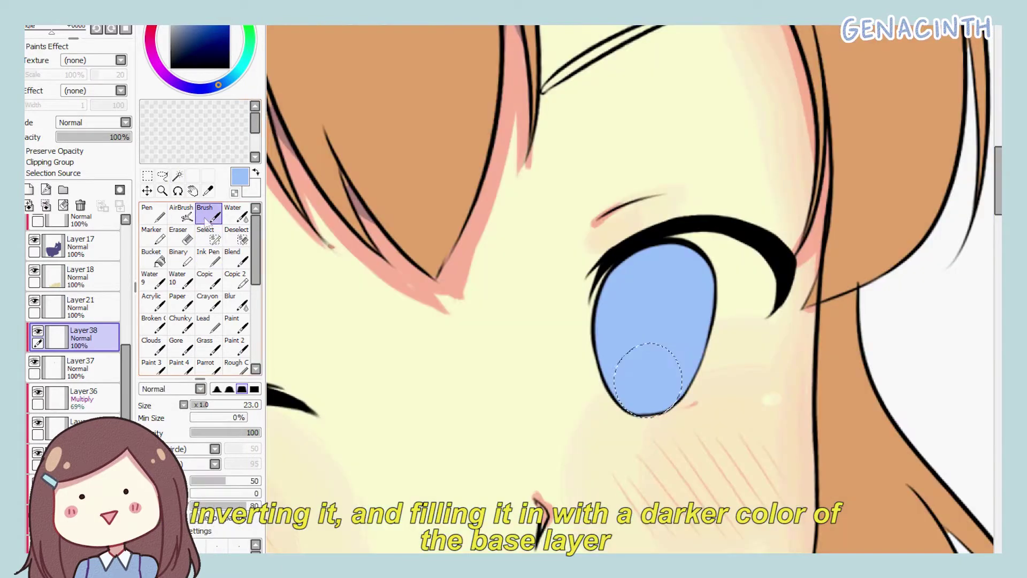
left_click(188, 88)
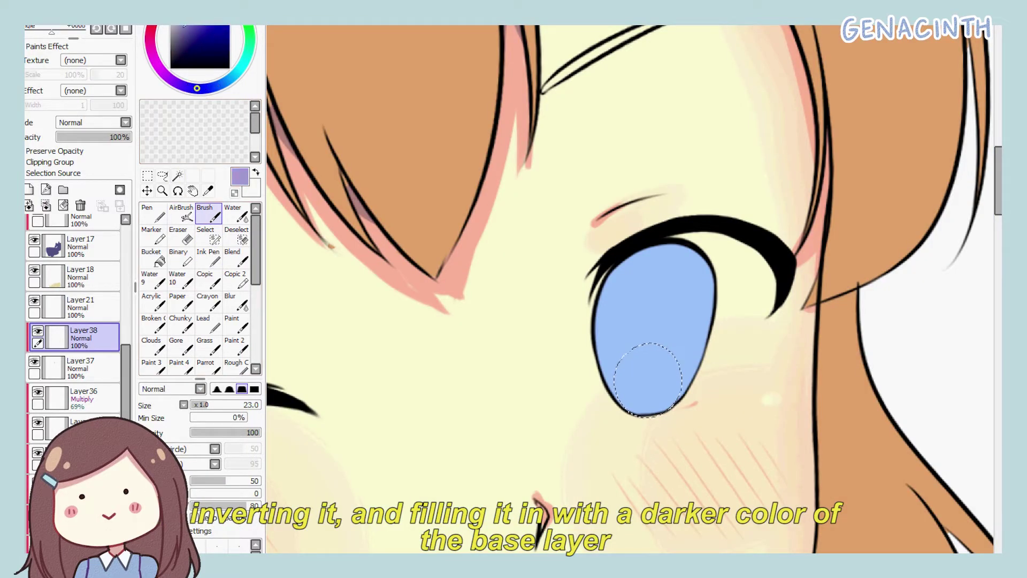
left_click(188, 32)
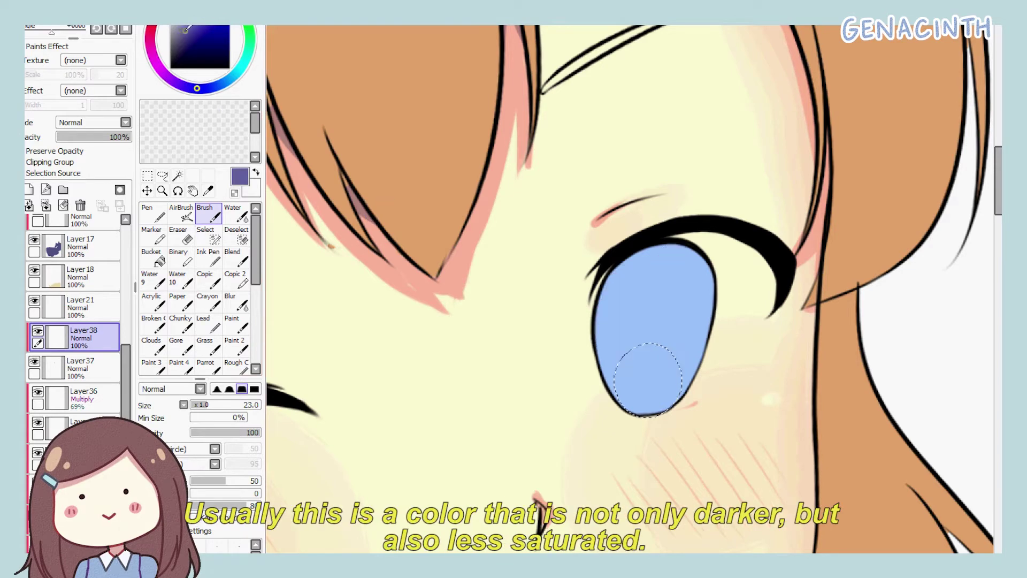
left_click(209, 214)
key("ctrl+f")
key("ctrl+d")
Adjust the blue-purple iris fill's saturation to +4 and luminescence to +6.
key("Page_Down")
key("Page_Down")
key("Page_Down")
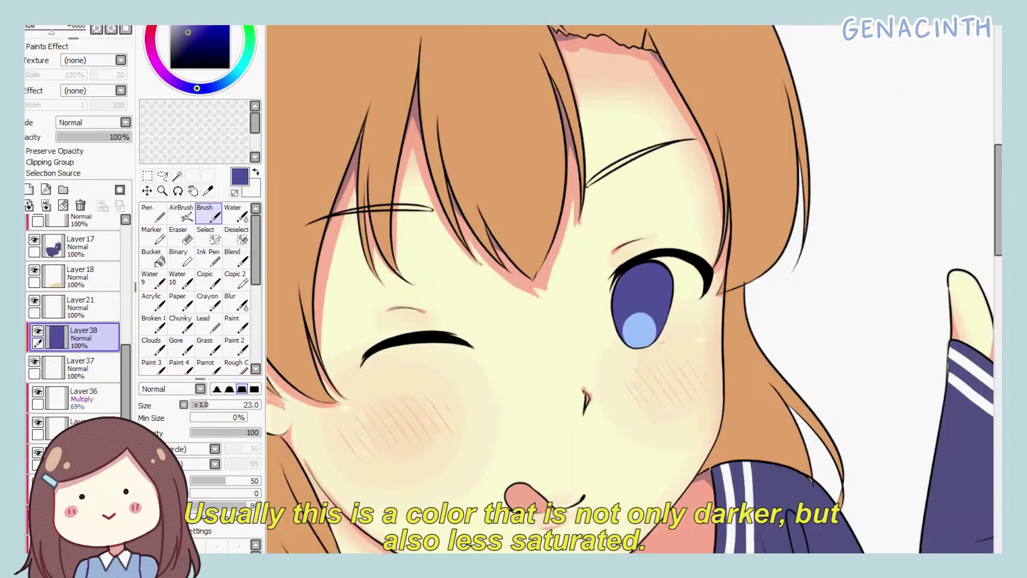
key("Page_Up")
key("Page_Up")
key("Page_Up")
key("ctrl+u")
left_click_drag(228, 90, 234, 89)
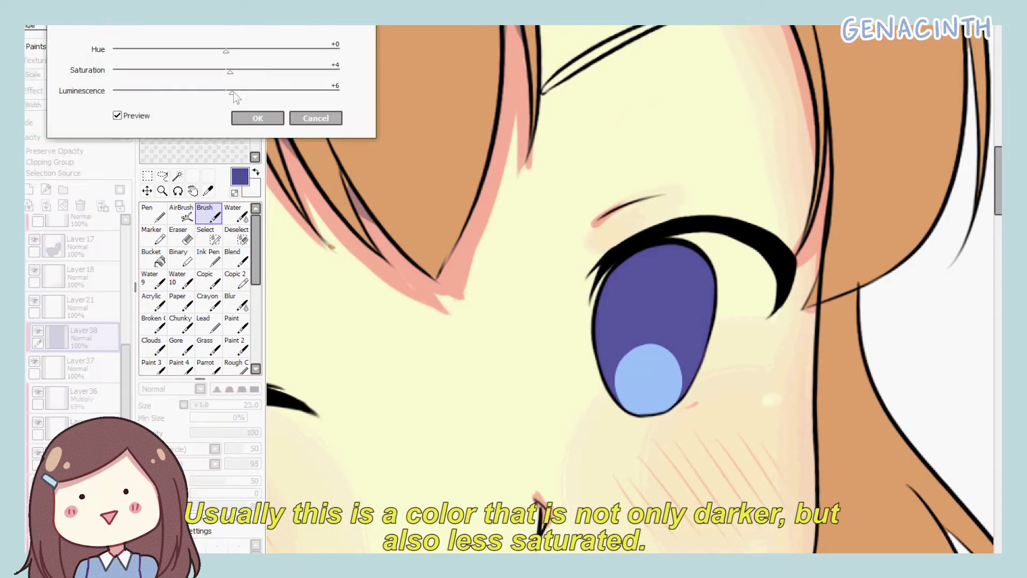
left_click(257, 117)
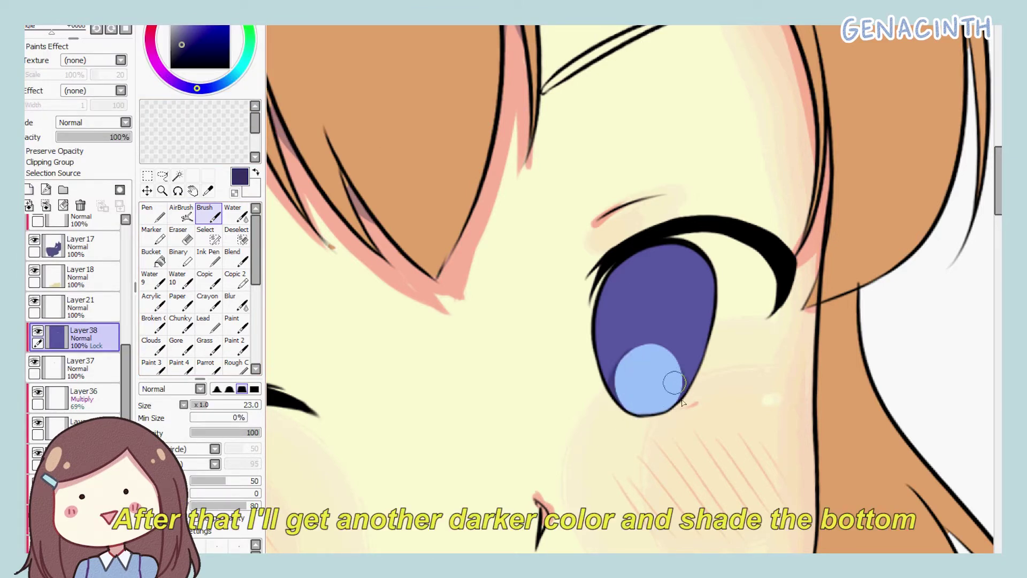
Add a layer clipped above the blue-purple iris layer and set its blending mode to Multiply.
left_click(30, 189)
left_click(102, 122)
left_click(102, 144)
mouse_move(644, 319)
left_mouse_down()
mouse_move(645, 347)
mouse_move(648, 310)
left_mouse_up()
left_click_drag(653, 346, 649, 316)
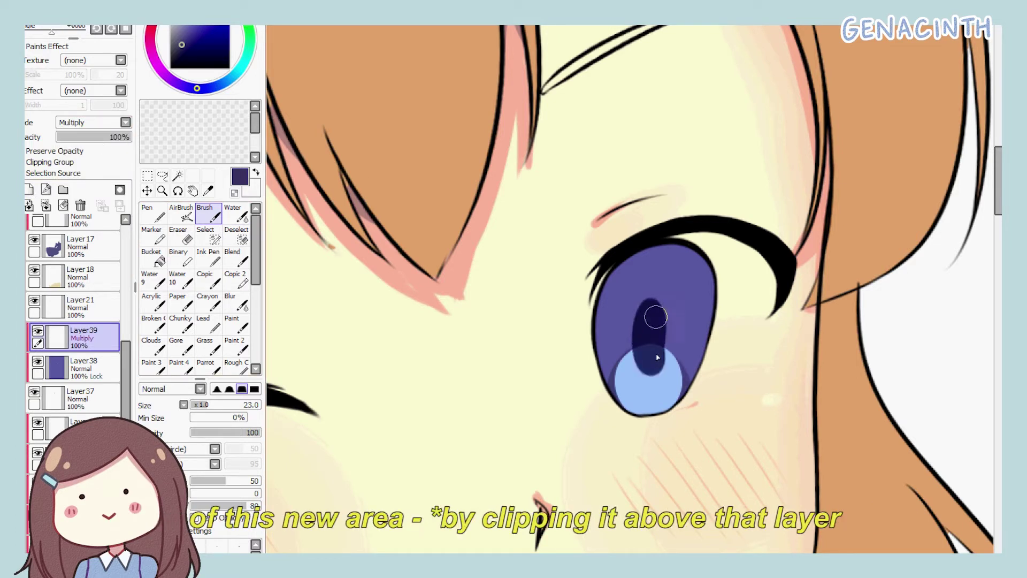
key("ctrl+z")
key("ctrl+z")
Add a new layer and paint swatches of the dark purple and the iris's sampled medium purple over the hair.
left_click(29, 189)
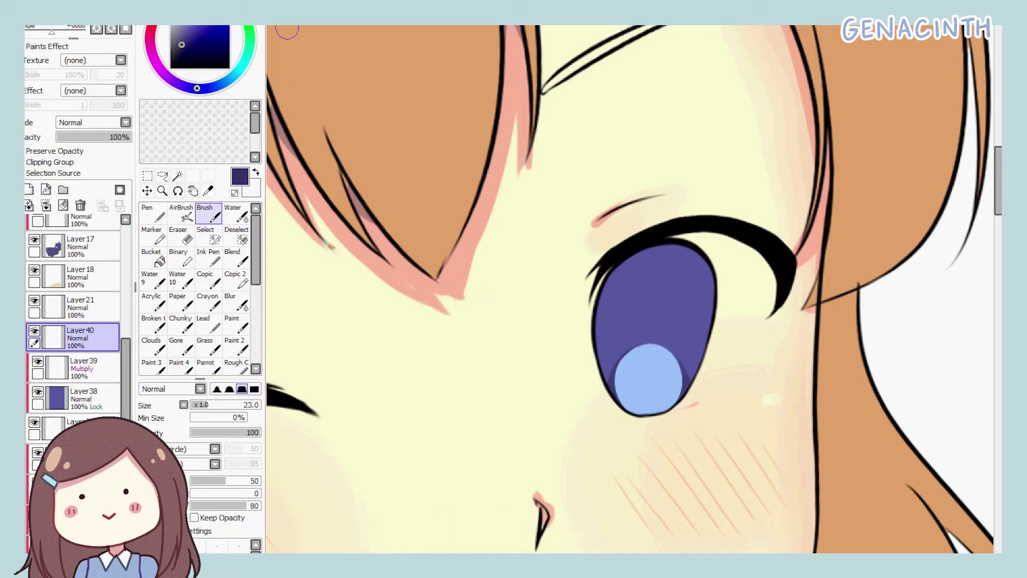
mouse_move(398, 80)
left_mouse_down()
mouse_move(385, 99)
mouse_move(393, 107)
left_mouse_up()
left_click(84, 396)
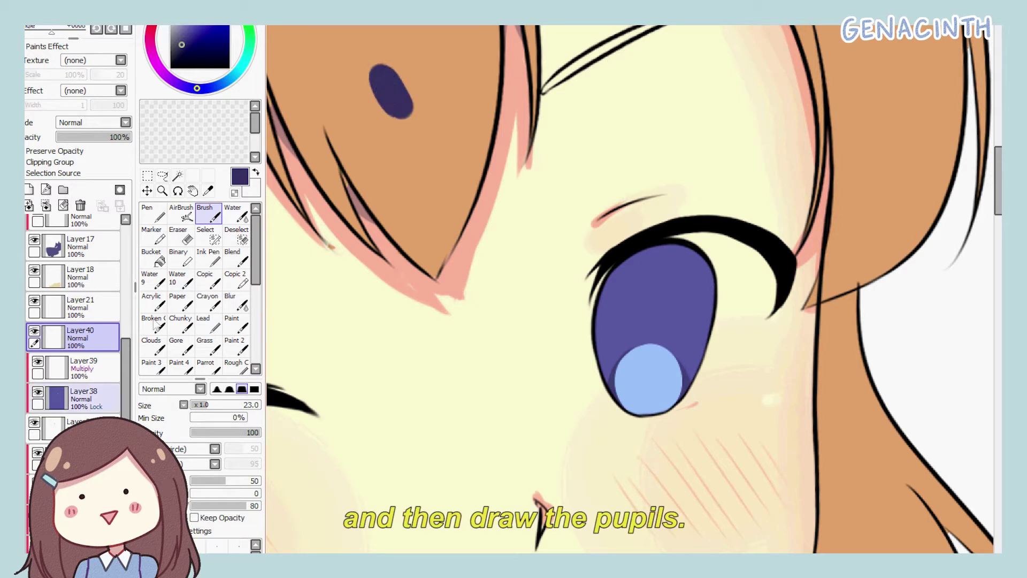
left_click(208, 191)
left_click(632, 305)
left_click(208, 214)
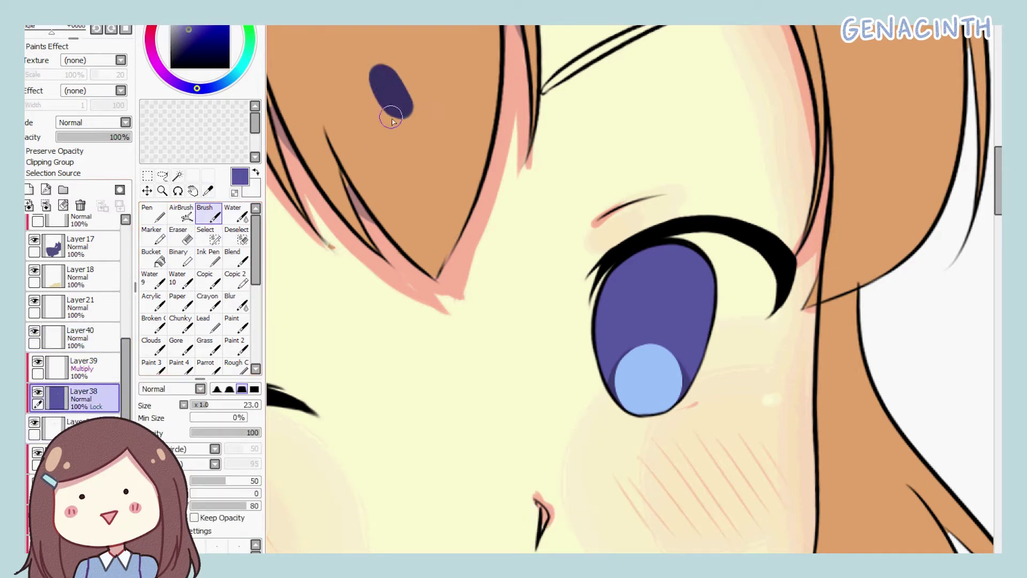
left_click(84, 338)
mouse_move(412, 77)
left_mouse_down()
mouse_move(436, 107)
mouse_move(779, 124)
left_mouse_up()
Add a swatch of the iris's sampled light blue and place the swatches on the forehead above the open eye.
left_click(209, 191)
left_click(651, 373)
left_click(208, 214)
key("v")
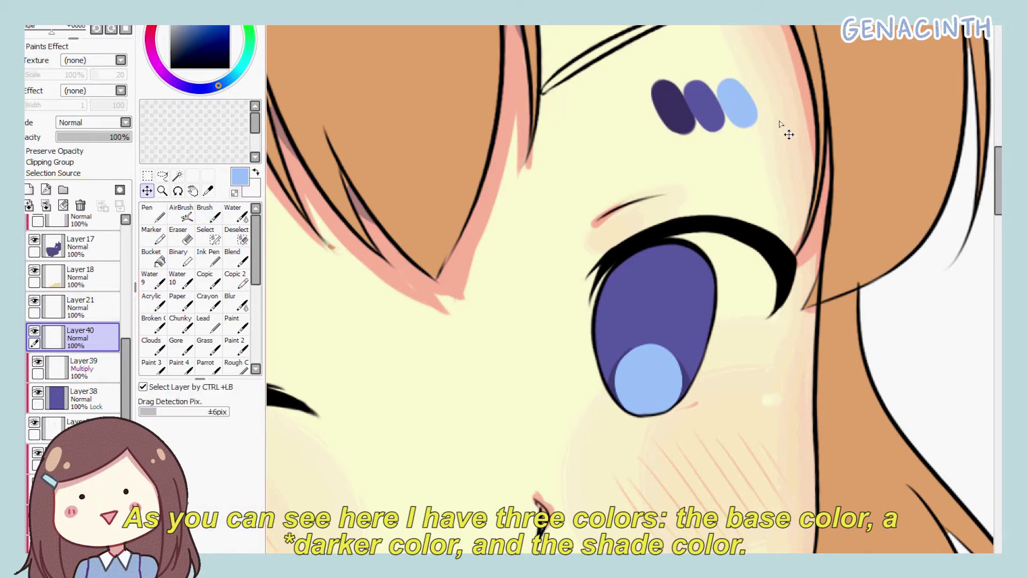
Paint an oval pupil in the middle of the iris on Layer39 using the darkest purple swatch colour.
left_click(80, 367)
key("b")
left_click(675, 107, "alt")
left_click_drag(657, 305, 654, 356)
key("ctrl+z")
left_click_drag(649, 313, 646, 355)
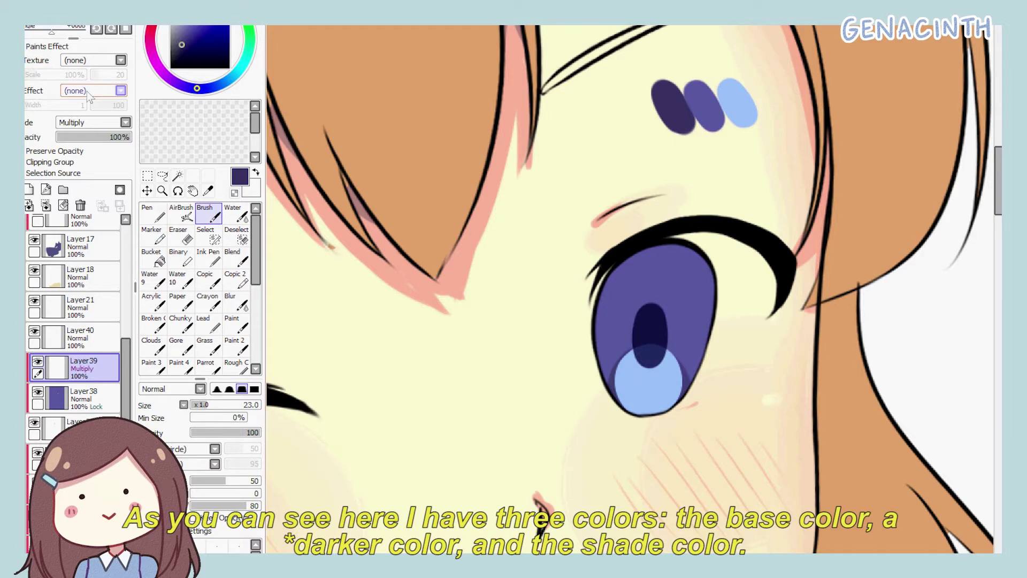
Apply the Fringe effect with a width of 2 to the pupil layer.
scroll(445, 27, "up", 5)
mouse_move(998, 162)
left_mouse_down()
mouse_move(998, 182)
mouse_move(999, 171)
left_mouse_up()
left_click(121, 91)
left_click(97, 101)
left_click(121, 90)
left_click(96, 111)
left_click(43, 107)
left_click_drag(43, 107, 34, 107)
scroll(630, 289, "down", 8)
scroll(630, 289, "up", 8)
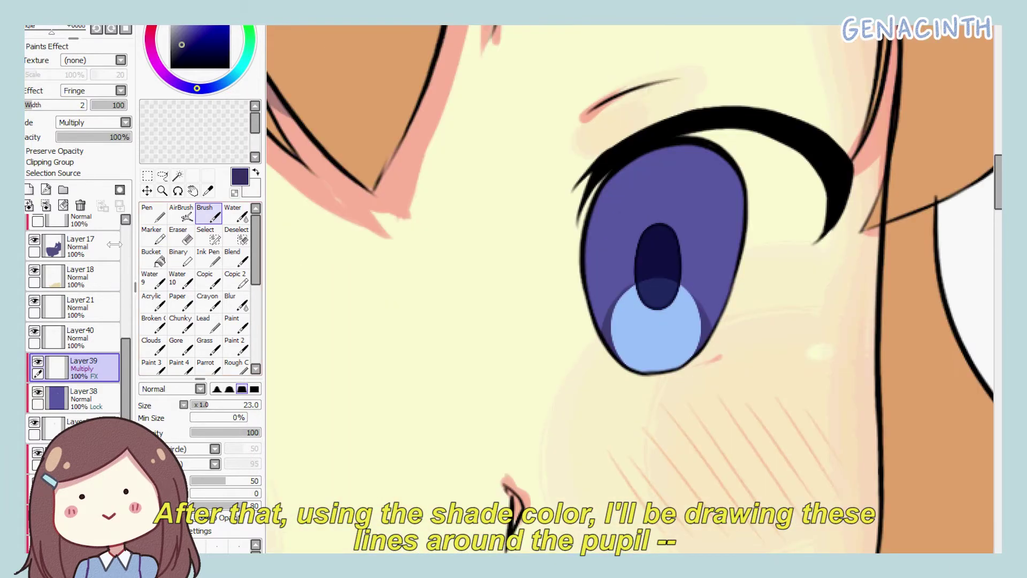
Add a clipping layer above the pupil layer and set its blending mode to Multiply.
left_click_drag(782, 334, 777, 340)
left_click(29, 189)
left_click(50, 162)
left_click(97, 122)
left_click(77, 144)
left_click(211, 259)
left_click_drag(612, 223, 626, 329)
left_click_drag(997, 193, 998, 180)
left_click_drag(620, 344, 635, 476)
key("ctrl+z")
key("ctrl+z")
Draw curved Ink Pen lines on both sides of the pupil using the sampled medium purple.
left_click(208, 191)
left_click(730, 94)
left_click(208, 258)
mouse_move(615, 350)
left_mouse_down()
mouse_move(622, 464)
mouse_move(633, 477)
mouse_move(607, 390)
mouse_move(633, 471)
left_mouse_up()
key("ctrl+z")
key("ctrl+z")
key("ctrl+z")
key("ctrl+z")
left_click_drag(707, 340, 675, 472)
key("ctrl+z")
left_click_drag(706, 336, 684, 460)
key("ctrl+z")
left_click_drag(624, 339, 611, 379)
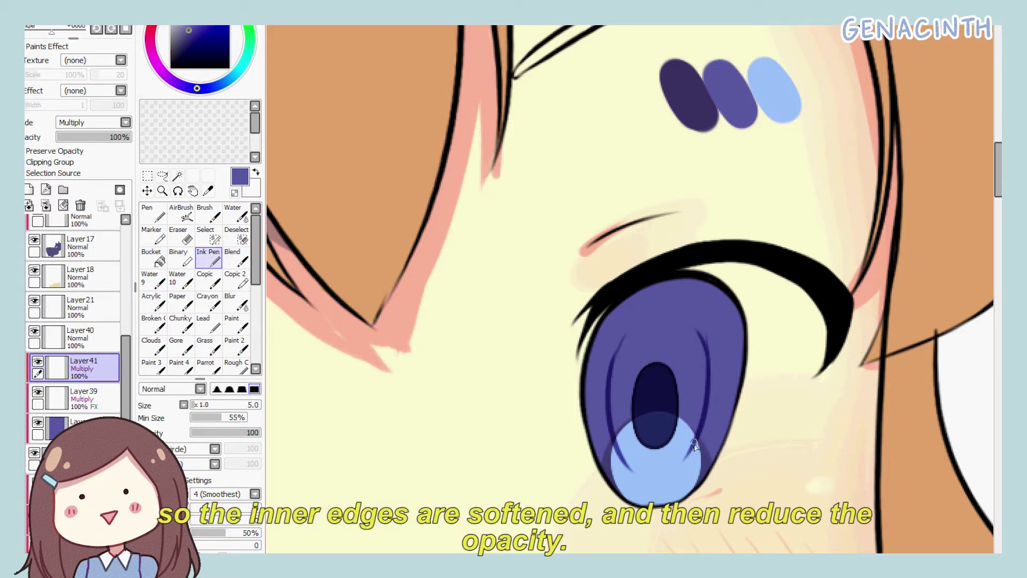
Soften the inner edges of the curved lines around the pupil with the Water brush at size 16.
left_click(232, 213)
key("bracketleft")
key("bracketleft")
key("bracketleft")
left_click_drag(625, 345, 626, 467)
mouse_move(700, 343)
left_mouse_down()
mouse_move(703, 386)
mouse_move(672, 467)
left_mouse_up()
key("ctrl+z")
mouse_move(695, 325)
left_mouse_down()
mouse_move(704, 385)
mouse_move(678, 445)
left_mouse_up()
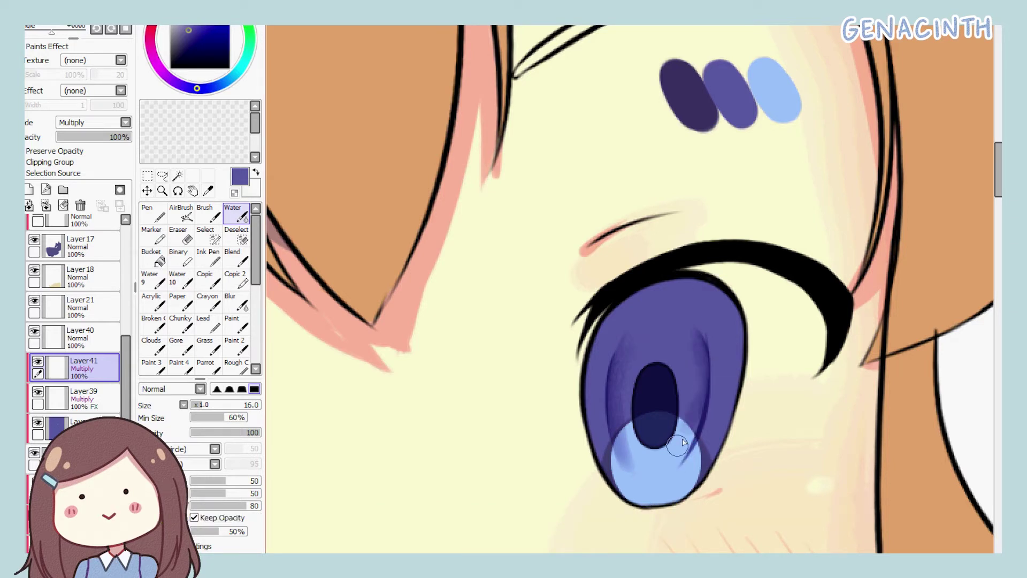
mouse_move(704, 366)
left_mouse_down()
mouse_move(699, 339)
mouse_move(644, 475)
left_mouse_up()
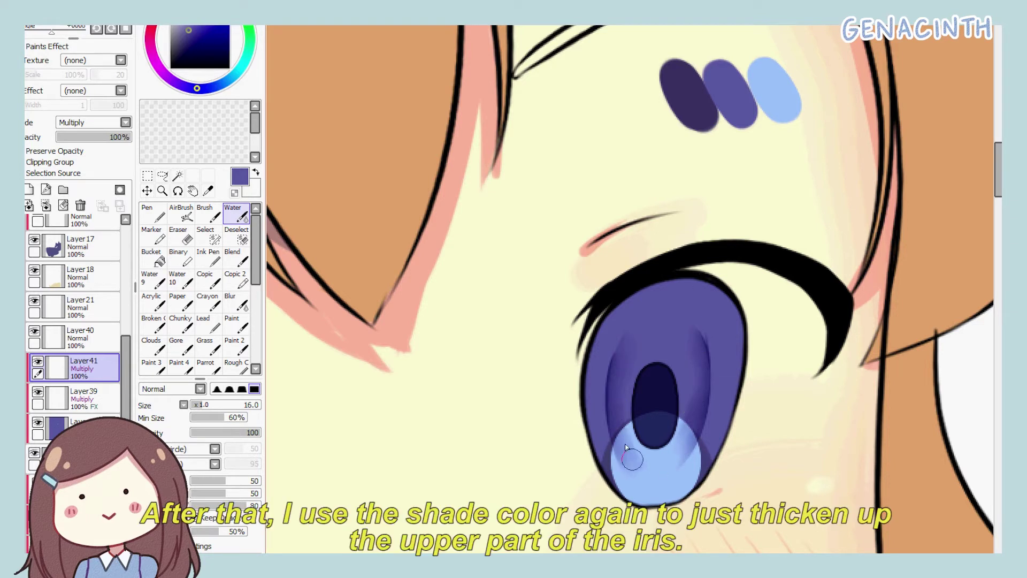
Reduce the opacity of the curved-line layer to 70%.
left_click_drag(88, 137, 100, 138)
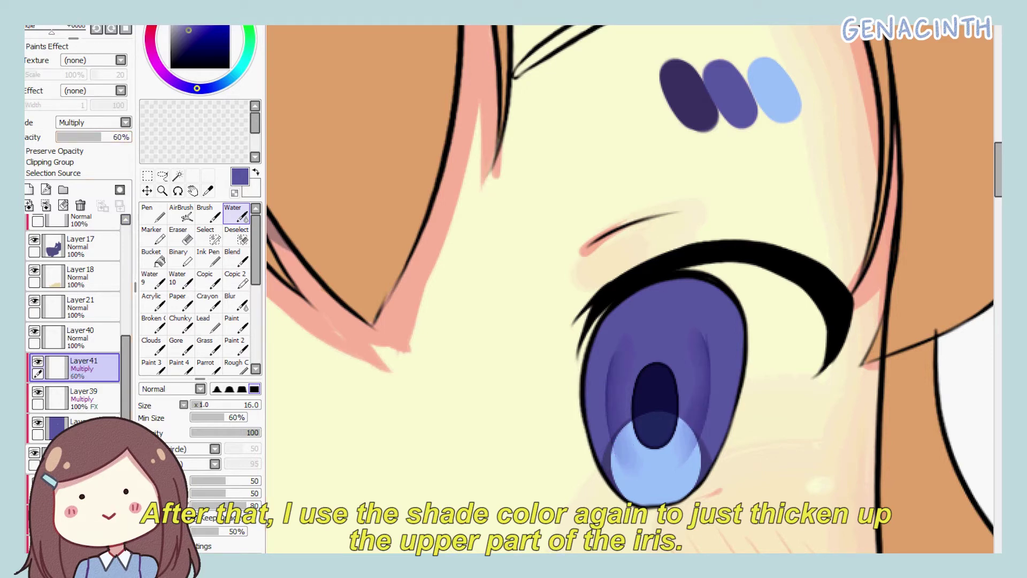
scroll(634, 275, "down", 3)
scroll(634, 275, "up", 2)
Add another clipping layer above the curved-line layer and set its blending mode to Multiply.
left_click(29, 190)
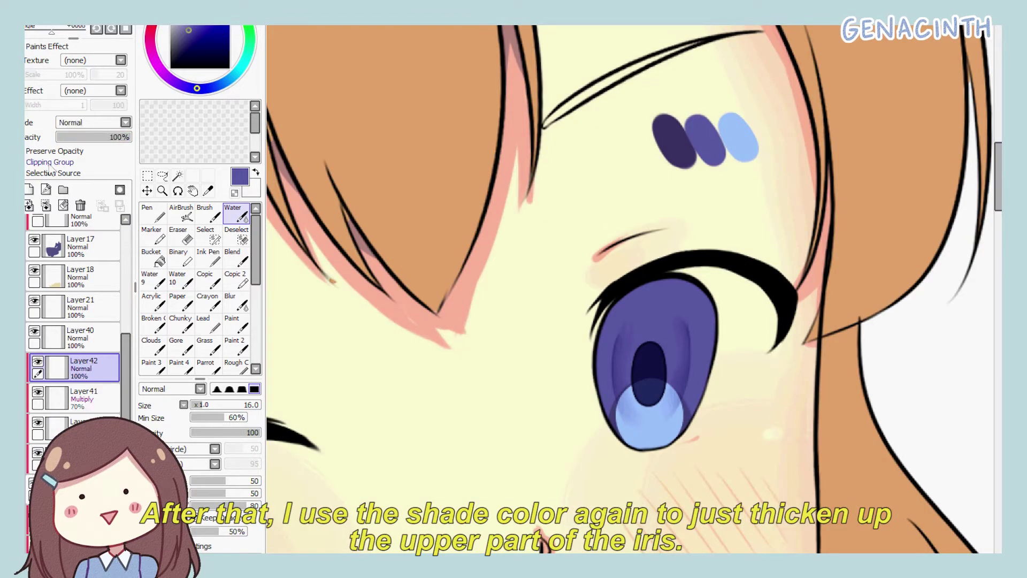
left_click(117, 123)
left_click(92, 143)
Thicken the upper rim and sides of the iris with the size 8 Brush in the darkest purple swatch colour.
key("alt")
left_click(673, 142, "alt")
scroll(568, 310, "up", 1)
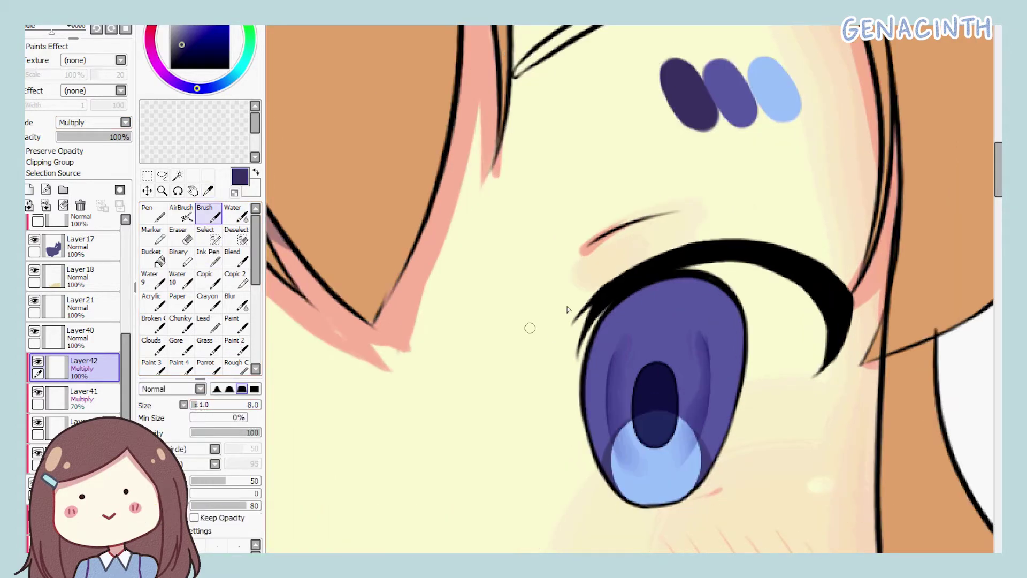
mouse_move(596, 322)
left_mouse_down()
mouse_move(666, 284)
mouse_move(741, 326)
mouse_move(670, 298)
left_mouse_up()
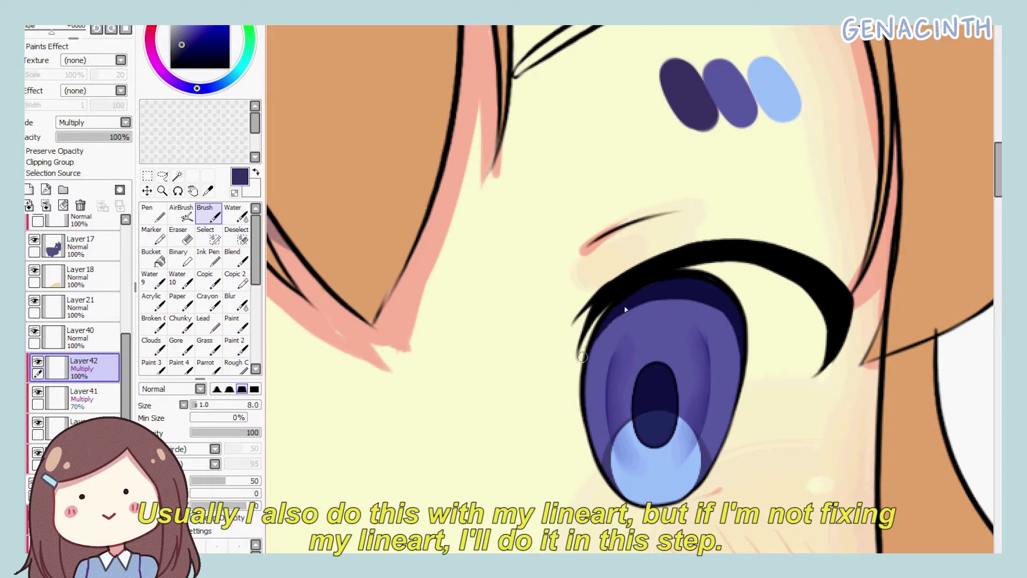
left_click_drag(585, 361, 585, 431)
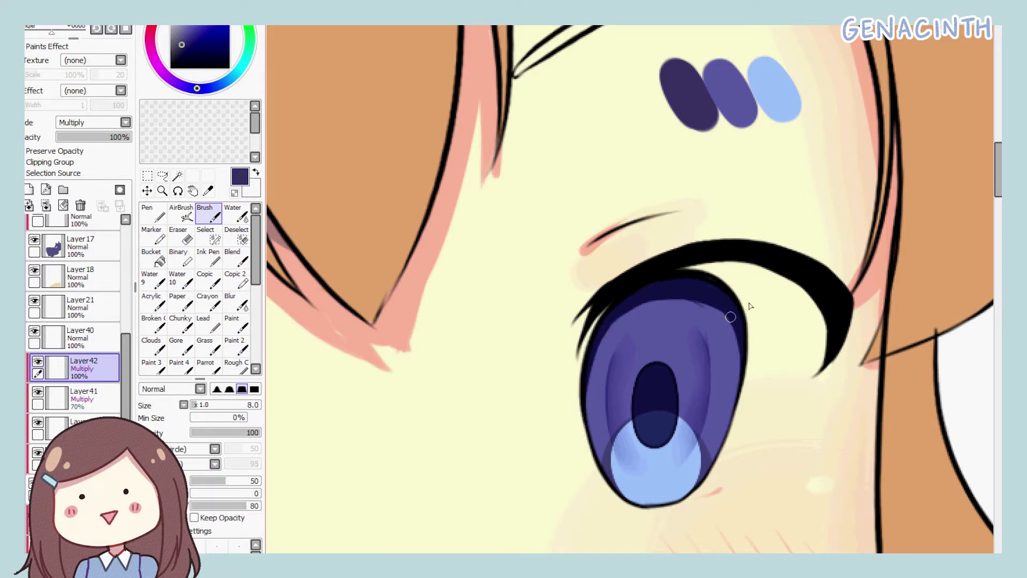
left_click_drag(720, 311, 737, 370)
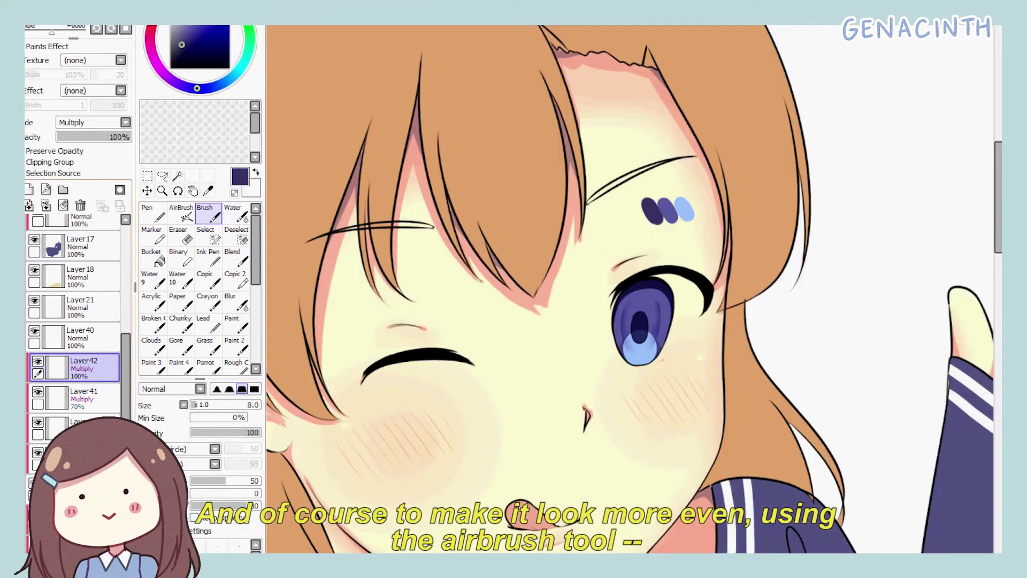
Shade the upper half of the iris on a new Multiply layer with the AirBrush at size 215.
left_click(85, 123)
left_click(96, 132)
left_click(181, 213)
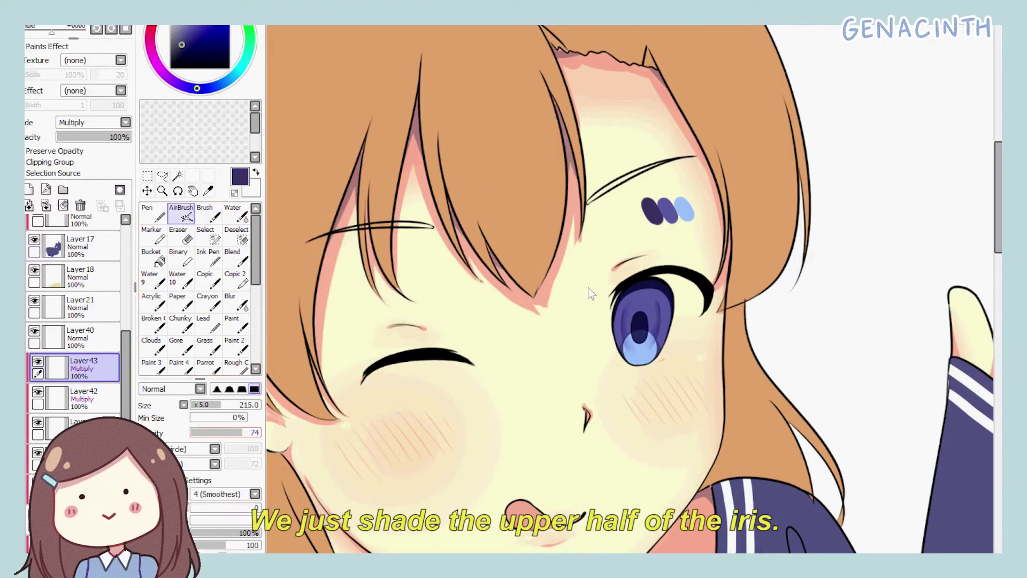
mouse_move(615, 291)
left_mouse_down()
mouse_move(668, 289)
mouse_move(637, 300)
left_mouse_up()
Lower the airbrushed shading layer's opacity to 66% and soften the shading with the Blur tool.
scroll(636, 311, "up", 2)
left_click(236, 302)
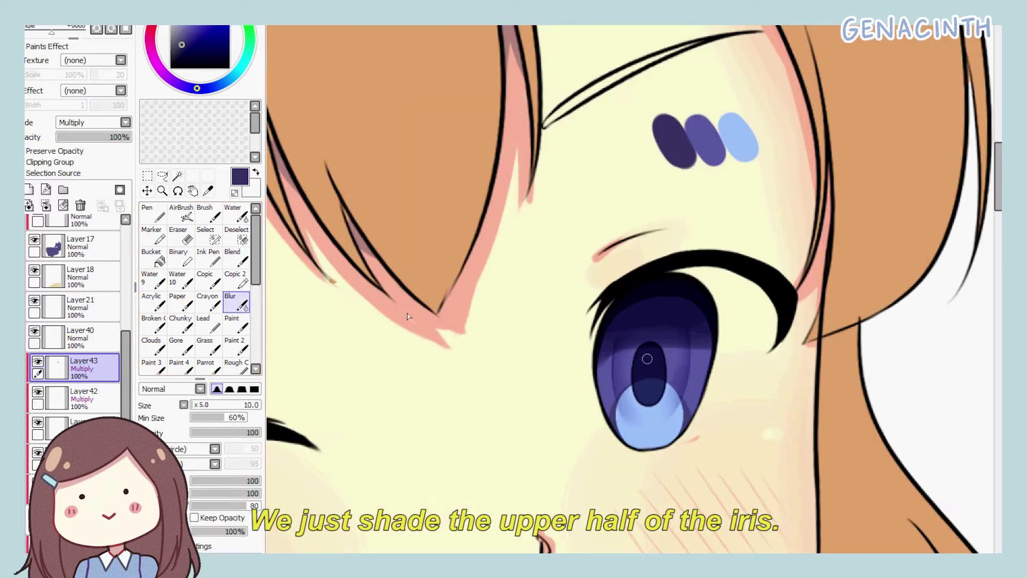
left_click_drag(128, 137, 106, 137)
left_click(236, 213)
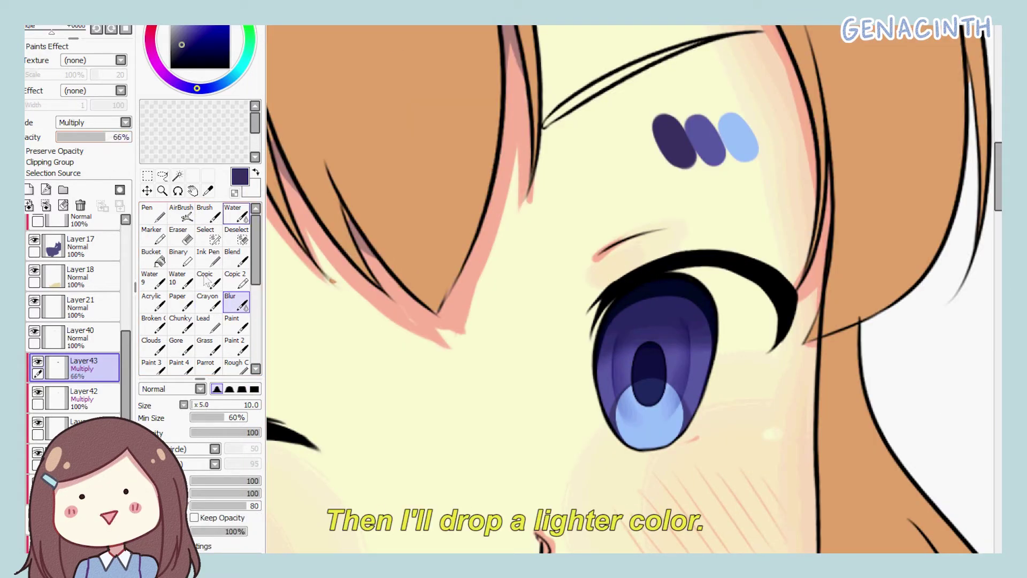
left_click(234, 302)
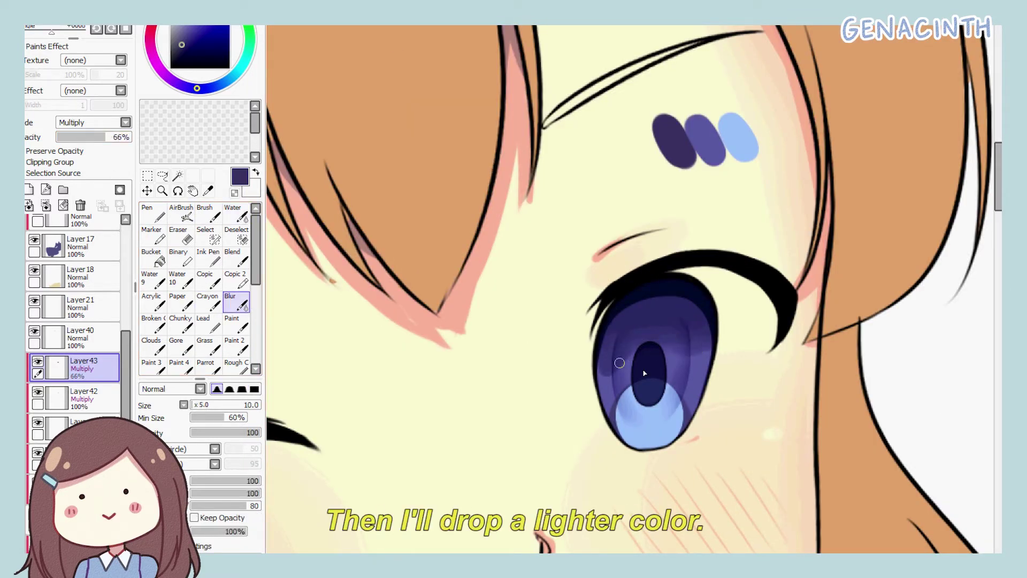
left_click(206, 405)
Add a new clipping layer for the shine, and paint a pale cyan swatch beside the light blue one on Layer40.
left_click(29, 189)
left_click(235, 75)
left_click(220, 212)
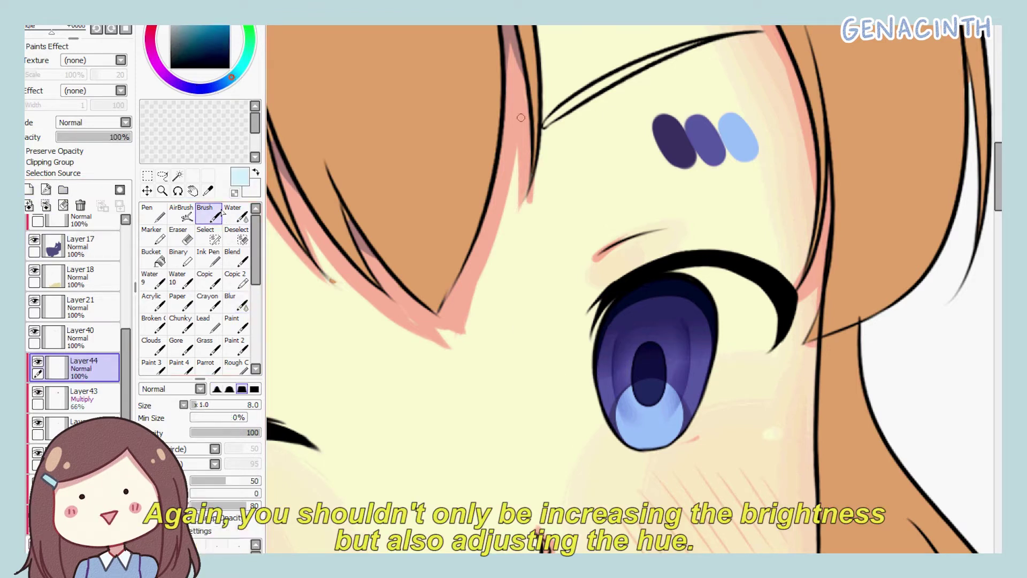
left_click(84, 344)
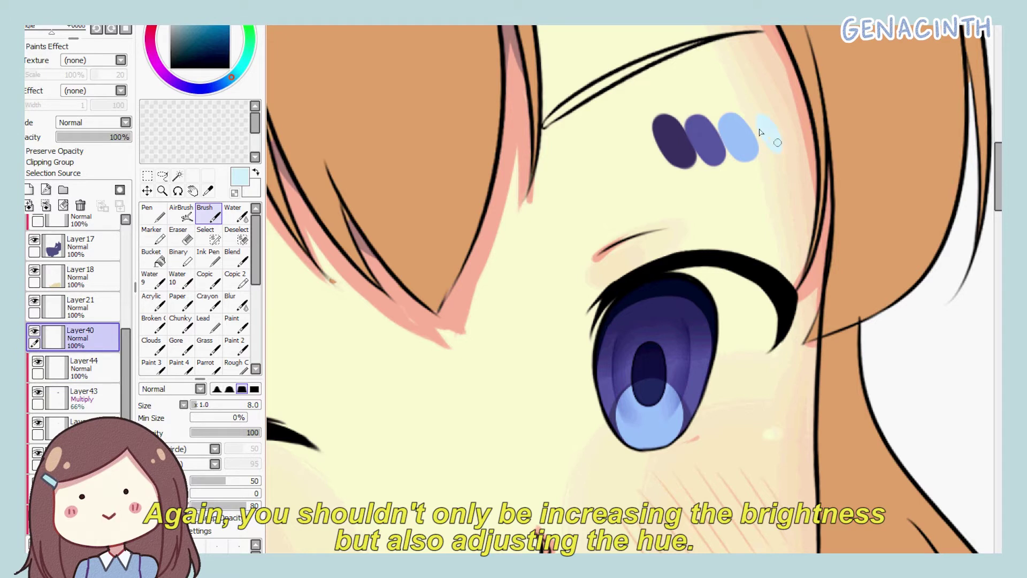
key("ctrl+z")
left_click_drag(764, 118, 779, 142)
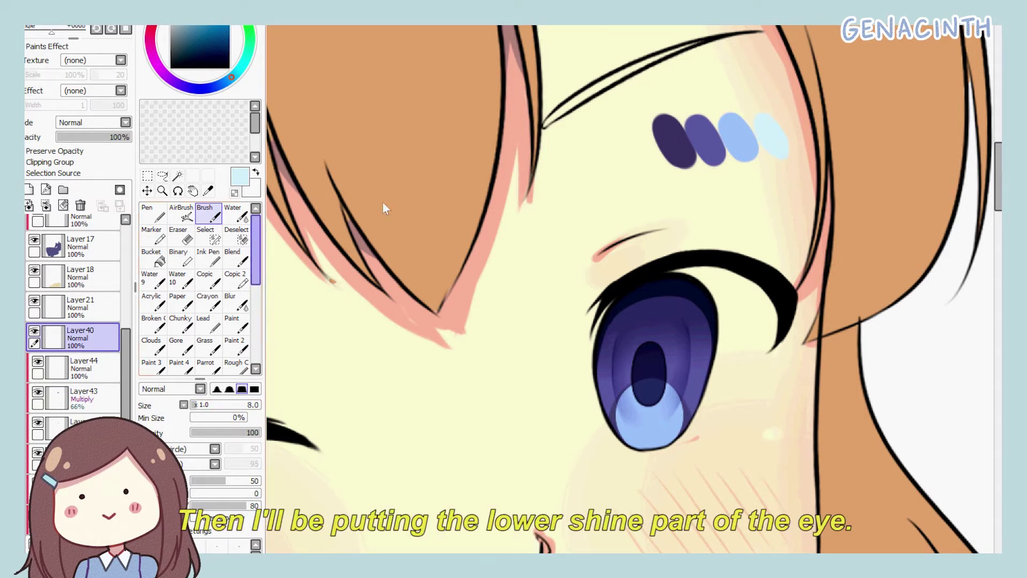
Set the blending mode of Layer44 to Luminosity.
left_click(84, 369)
left_click(95, 124)
left_click(80, 176)
Paint a round pale cyan shine blob at the bottom of the iris with the Brush at size 16.
left_click_drag(209, 406, 202, 410)
mouse_move(624, 404)
left_mouse_down()
mouse_move(649, 417)
mouse_move(631, 427)
left_mouse_up()
key("ctrl+z")
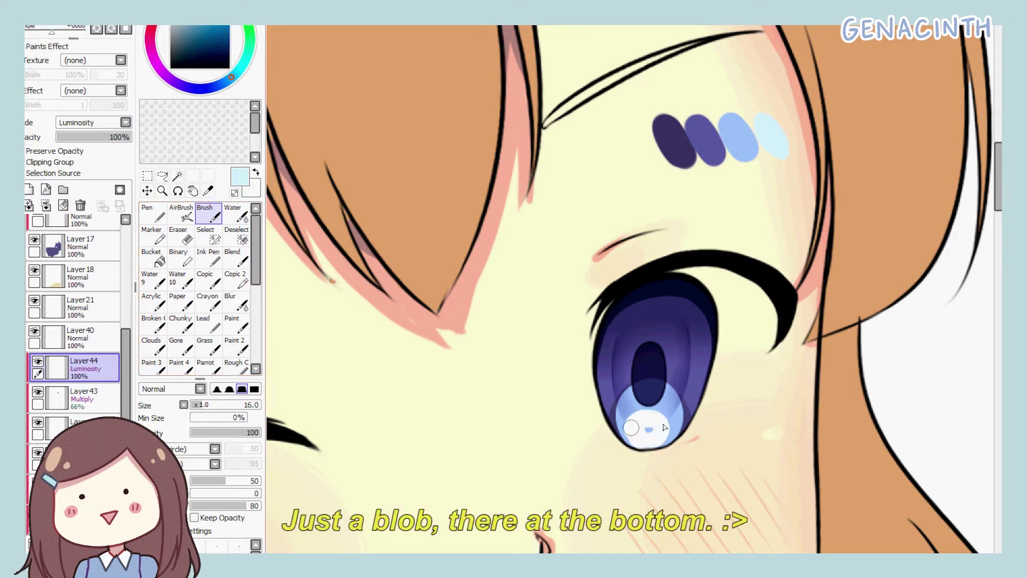
left_click_drag(87, 139, 73, 140)
key("ctrl+z")
key("ctrl+z")
left_click_drag(651, 408, 653, 436)
key("ctrl+z")
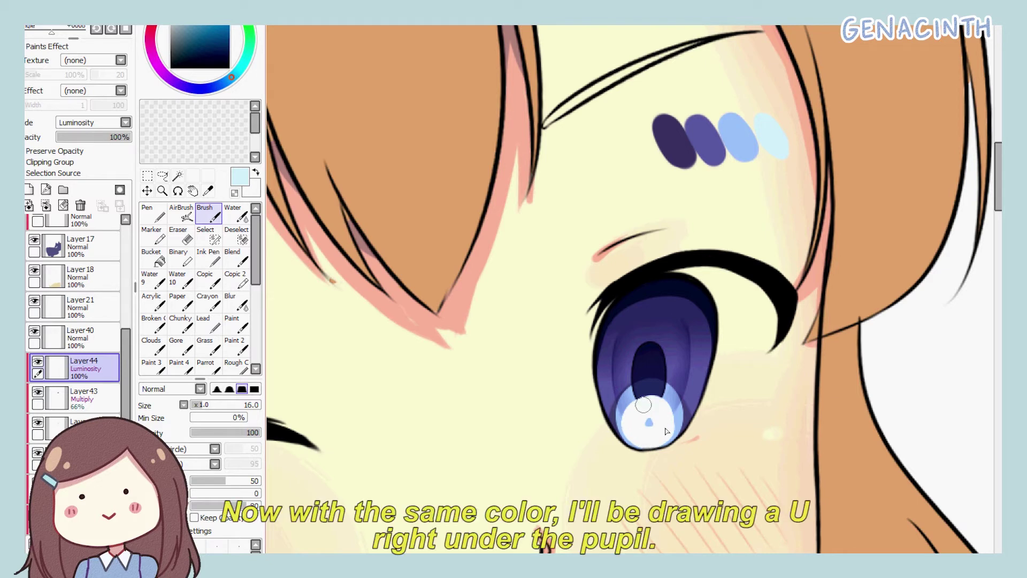
Transform the shine blob to fit the lower iris and reduce its layer's opacity to 28%.
left_click(147, 175)
left_click(160, 427)
left_click(210, 485)
left_click(38, 361)
left_click(37, 360)
key("ctrl+t")
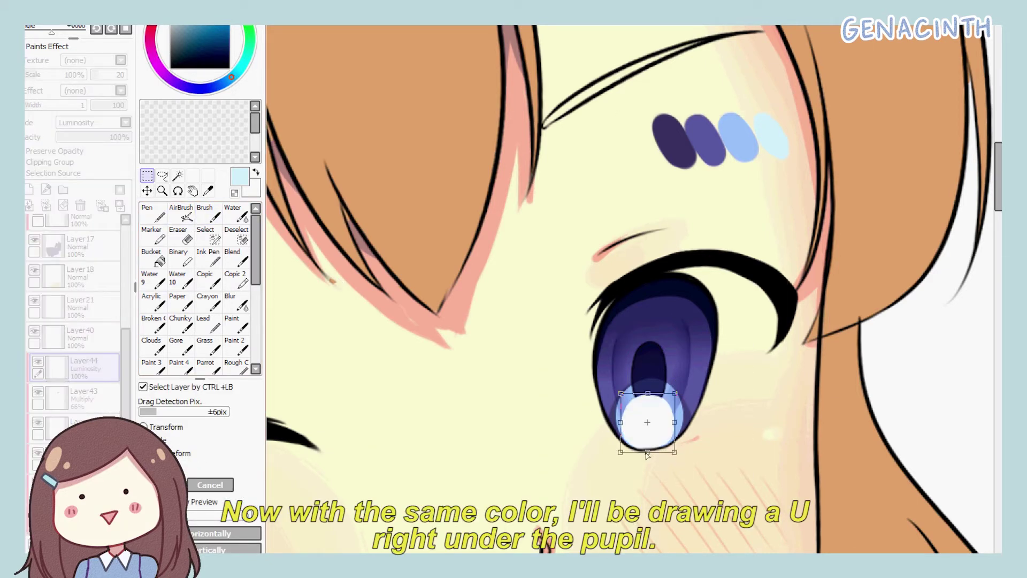
key("Return")
left_click_drag(129, 137, 66, 136)
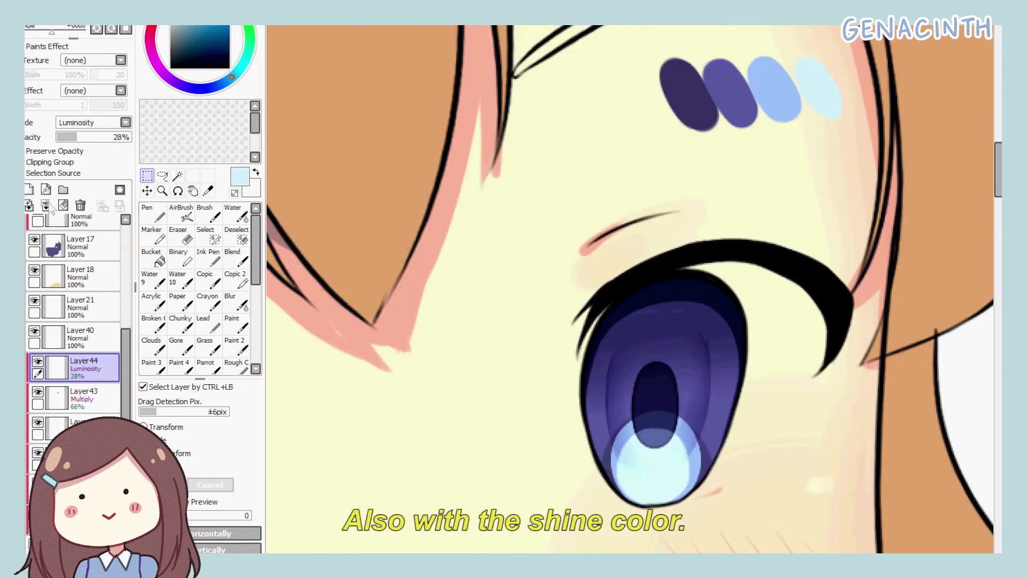
Add a clipping layer above Layer44 for the Ink Pen, with Luminosity blending and 26% opacity.
left_click(29, 189)
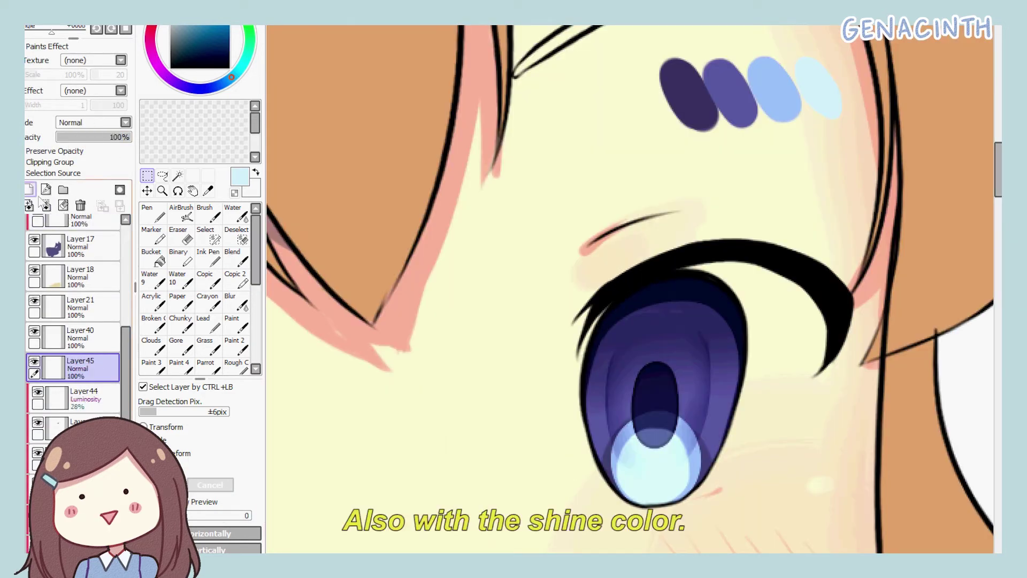
left_click(209, 258)
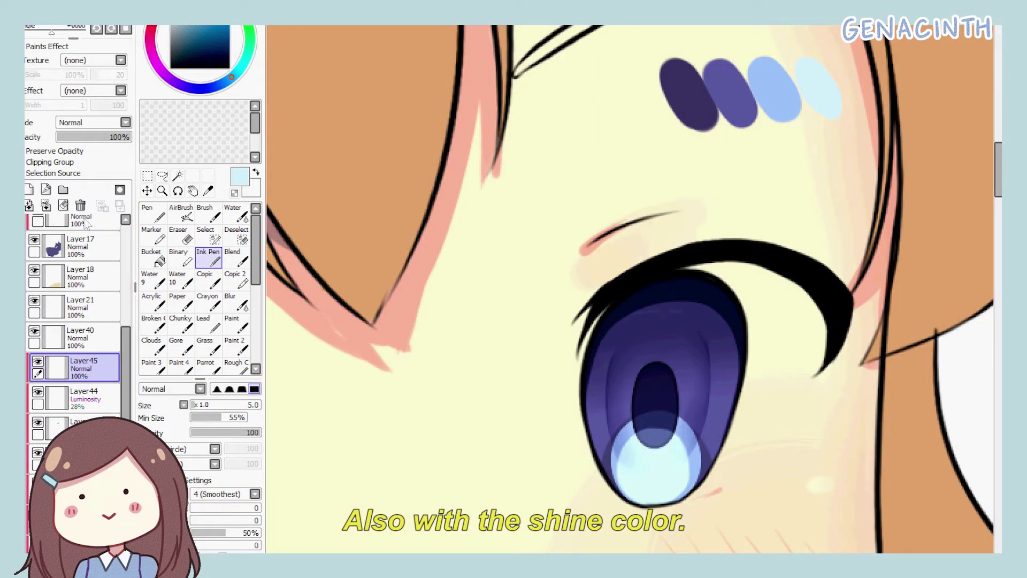
left_click(94, 122)
left_click(80, 184)
left_click_drag(122, 137, 75, 137)
Add another clipping layer above Layer45 and set its blending mode to Overlay.
left_click(29, 190)
left_click(50, 162)
left_click(94, 122)
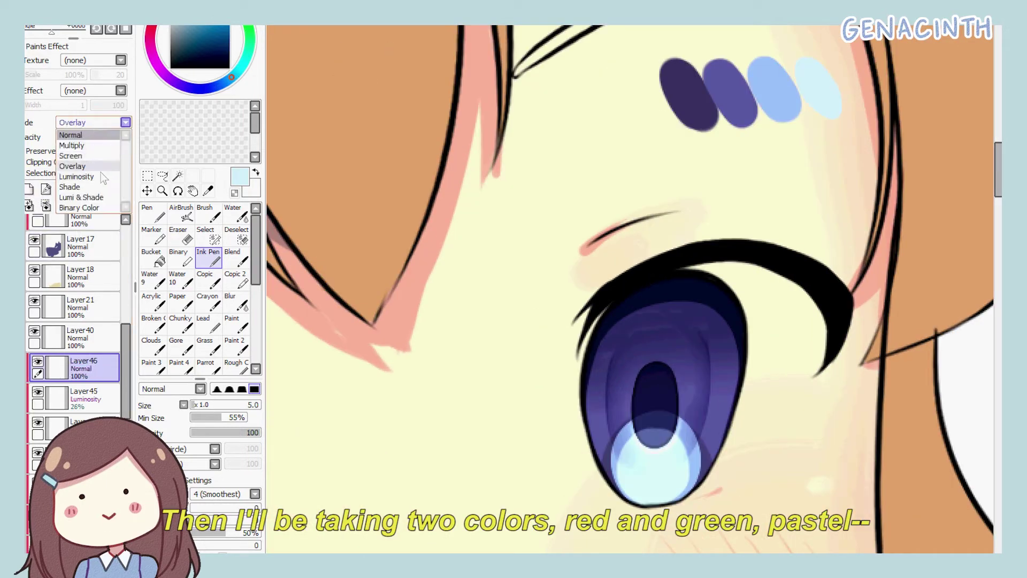
left_click(81, 166)
Paint a pastel red and a pastel green swatch below the blue ones on Layer40 with the Brush.
left_click(208, 214)
left_click(83, 338)
left_click(154, 22)
left_click(206, 24)
mouse_move(720, 179)
left_mouse_down()
mouse_move(706, 161)
mouse_move(728, 203)
left_mouse_up()
left_click(246, 60)
left_click_drag(743, 155, 756, 165)
Paint a pastel red blob at the iris's upper right on Layer46 and change that layer's blending to Screen.
left_click(85, 369)
left_click(719, 180, "alt")
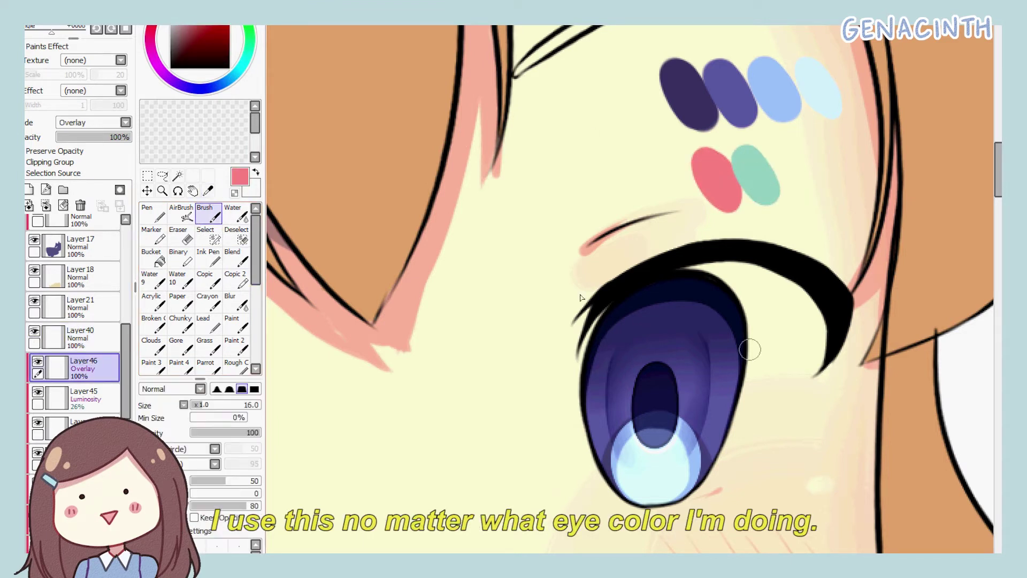
left_click_drag(730, 351, 713, 321)
left_click(125, 123)
left_click(121, 174)
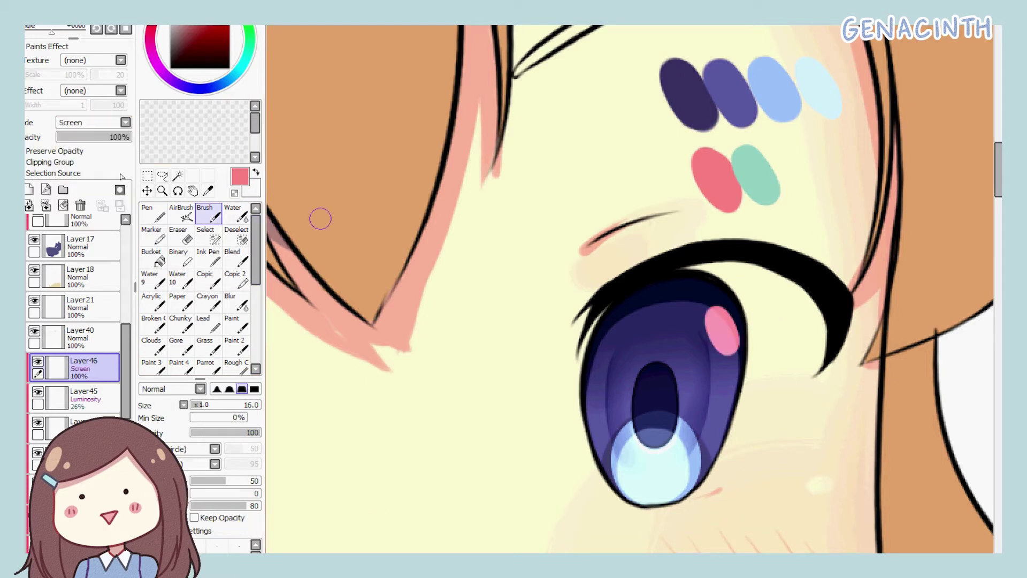
Dab pastel green at the iris's lower left, reduce Layer46's opacity to 38%, and soften the spots with the Water brush.
left_click(208, 191)
left_click(755, 176)
left_click(209, 213)
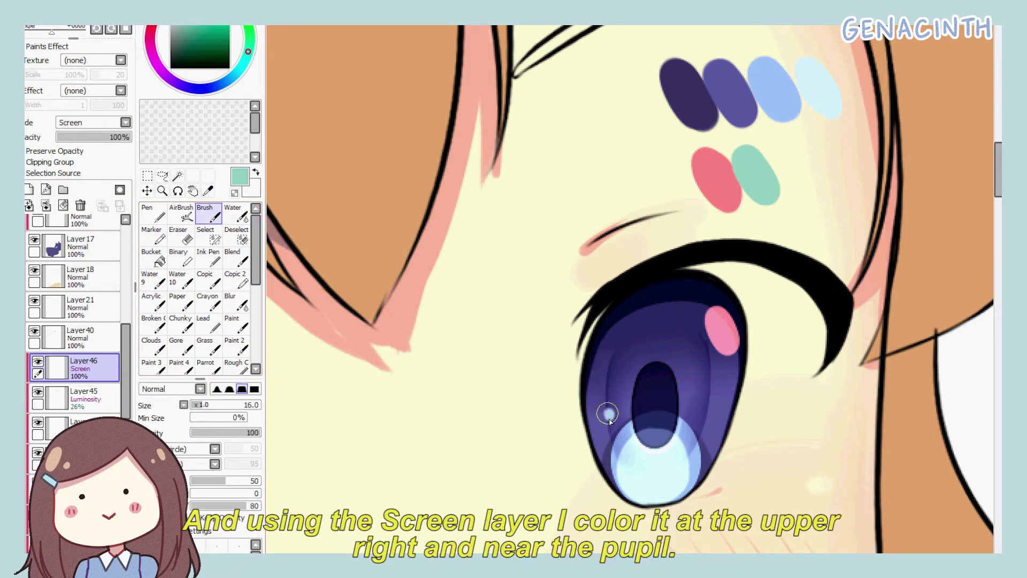
left_click_drag(126, 137, 85, 137)
left_click(235, 213)
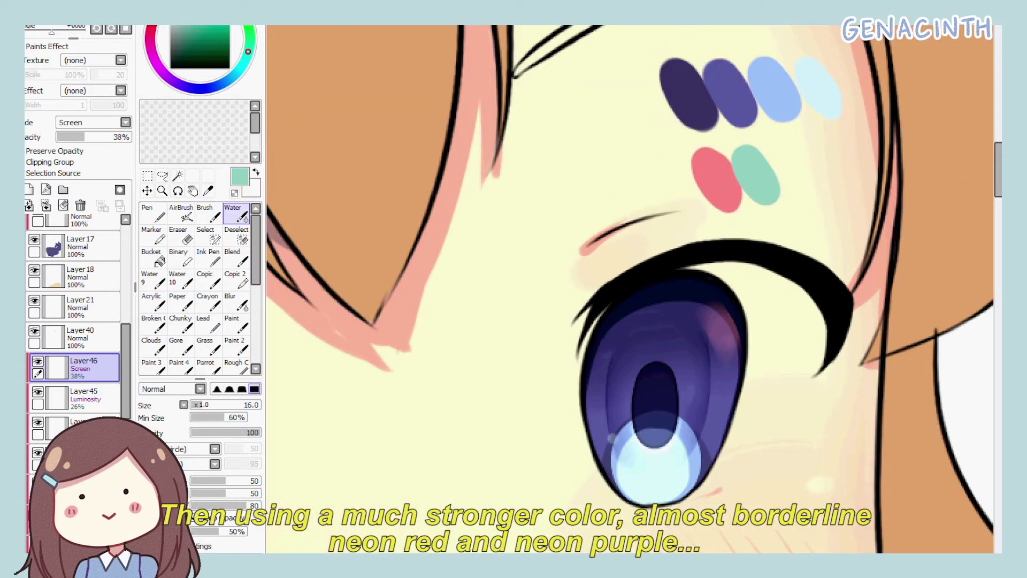
Add a clipping layer above Layer46 with Overlay blending.
left_click(29, 189)
left_click(125, 122)
left_click(80, 159)
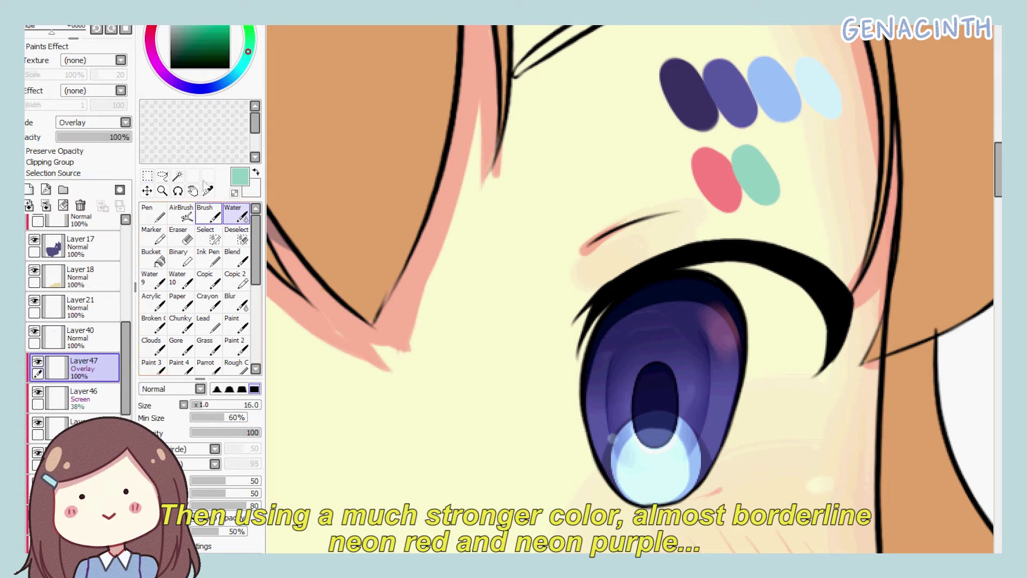
Paint a strong neon red and a neon purple swatch beside the pastel ones on Layer40.
left_click(209, 214)
left_click(715, 179, "alt")
left_click(82, 338)
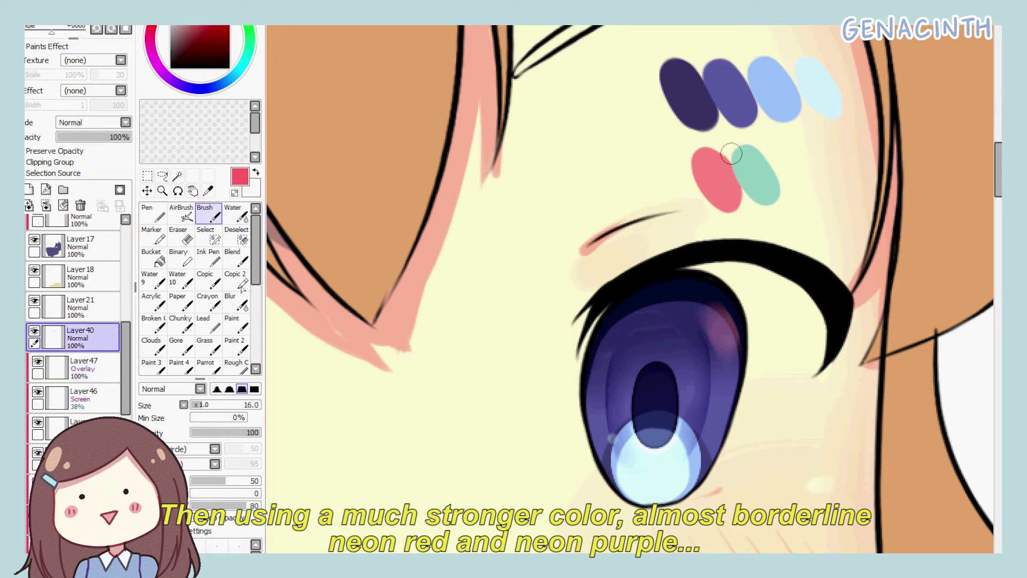
left_click_drag(809, 150, 828, 183)
left_click_drag(839, 148, 856, 178)
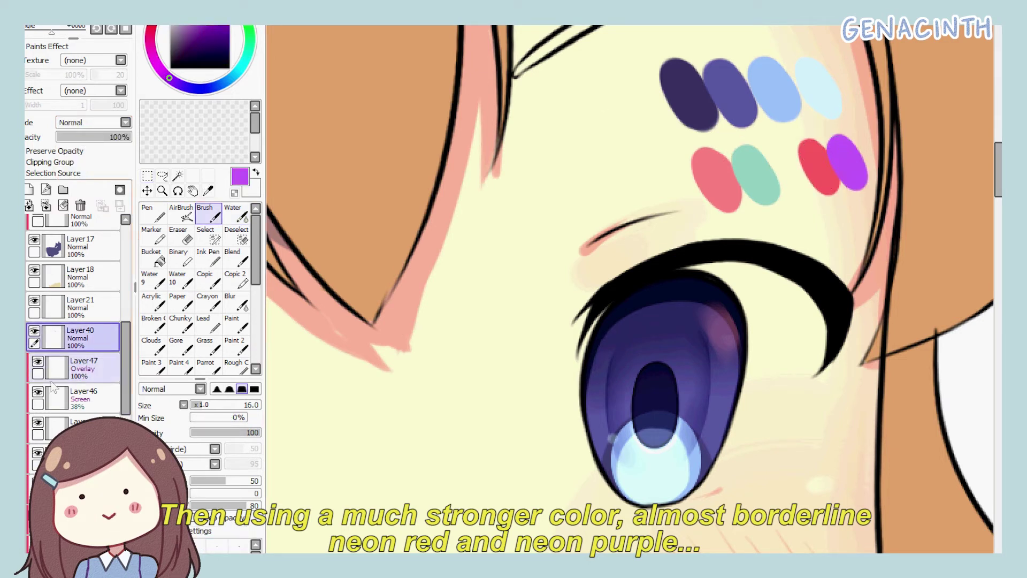
Shade the left half of the iris neon red on Layer47 with the AirBrush at size 125.
left_click(84, 369)
left_click(818, 160, "alt")
left_click(181, 214)
left_click_drag(583, 330, 575, 497)
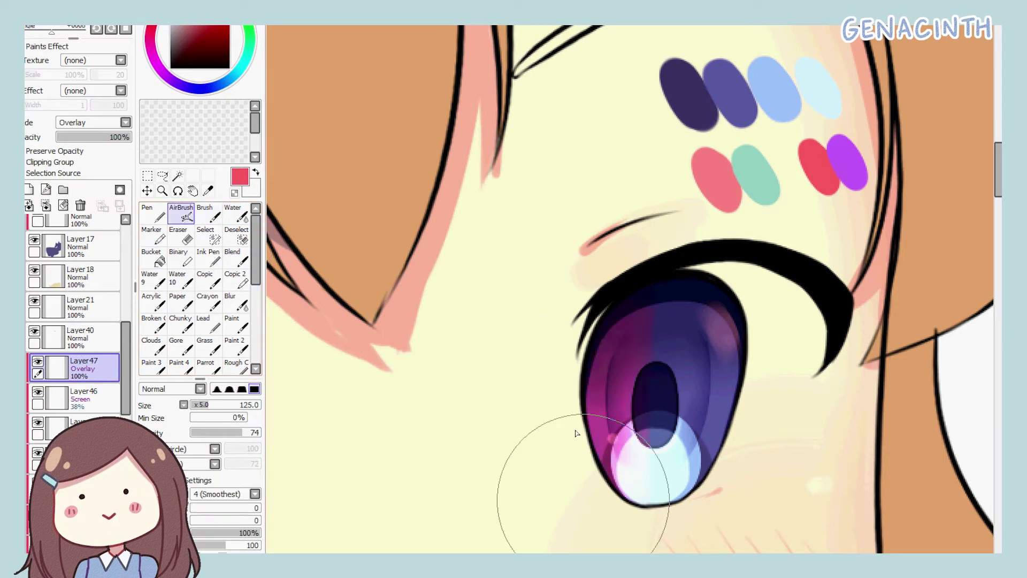
Shade the right half of the iris with the neon purple swatch colour using the AirBrush.
left_click(208, 191)
left_click(846, 162)
left_click(182, 213)
left_click_drag(759, 327, 736, 431)
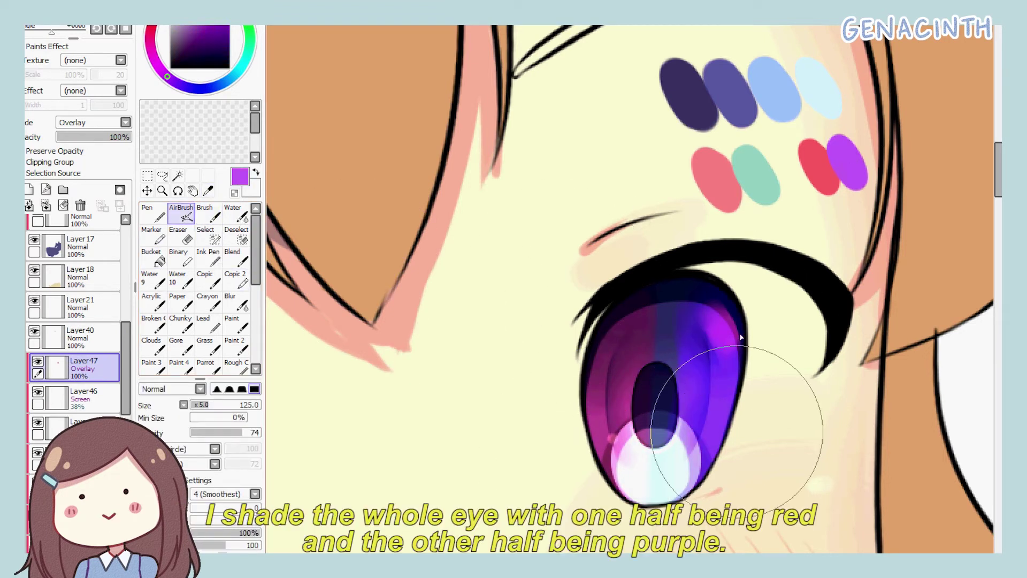
Blend the red and purple halves along the iris centre with Blur at size 40, and lower Layer47's opacity to 15%.
left_click(236, 303)
left_click_drag(228, 405, 197, 412)
left_click_drag(660, 302, 661, 484)
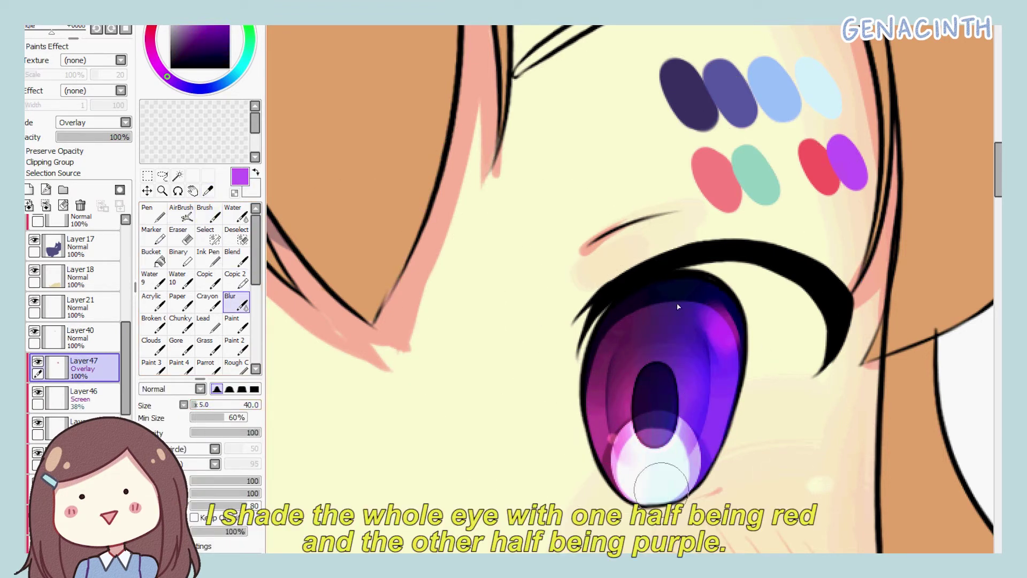
left_click(68, 140)
scroll(630, 287, "down", 5)
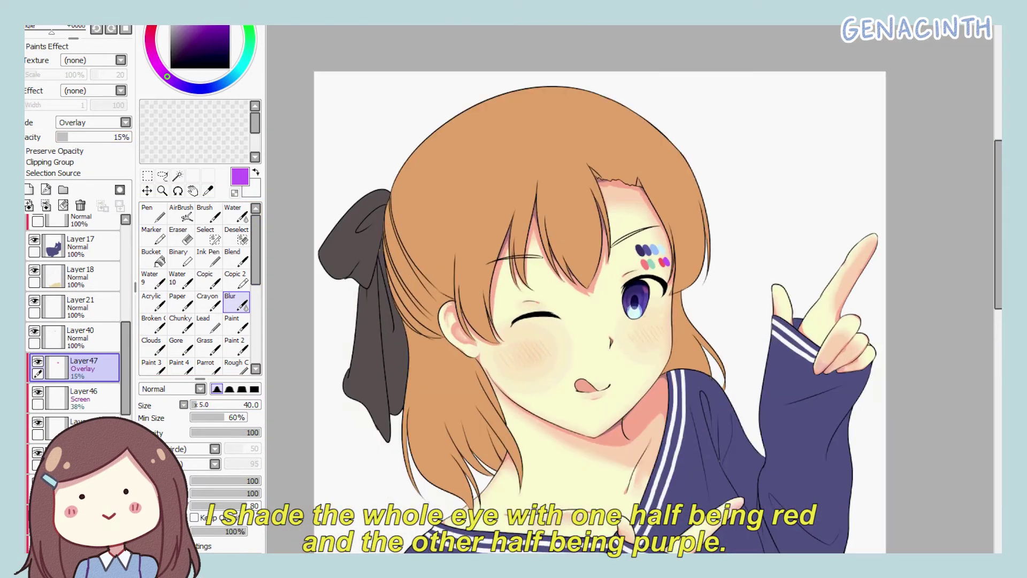
Set the opacity of the Multiply layer Layer43 to 62%.
scroll(630, 286, "up", 3)
left_click_drag(127, 348, 127, 367)
left_click(83, 419)
left_click_drag(80, 137, 103, 137)
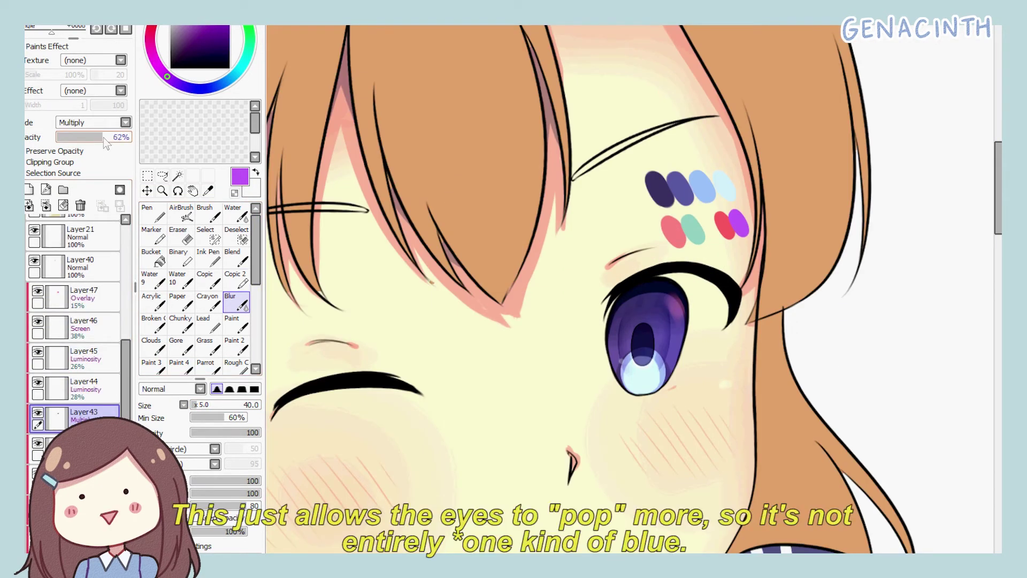
Merge all the clipped eye layers from Layer43 up to Layer47 down into the base eye layer, Layer37.
left_click_drag(127, 375, 126, 361)
scroll(101, 369, "down", 3)
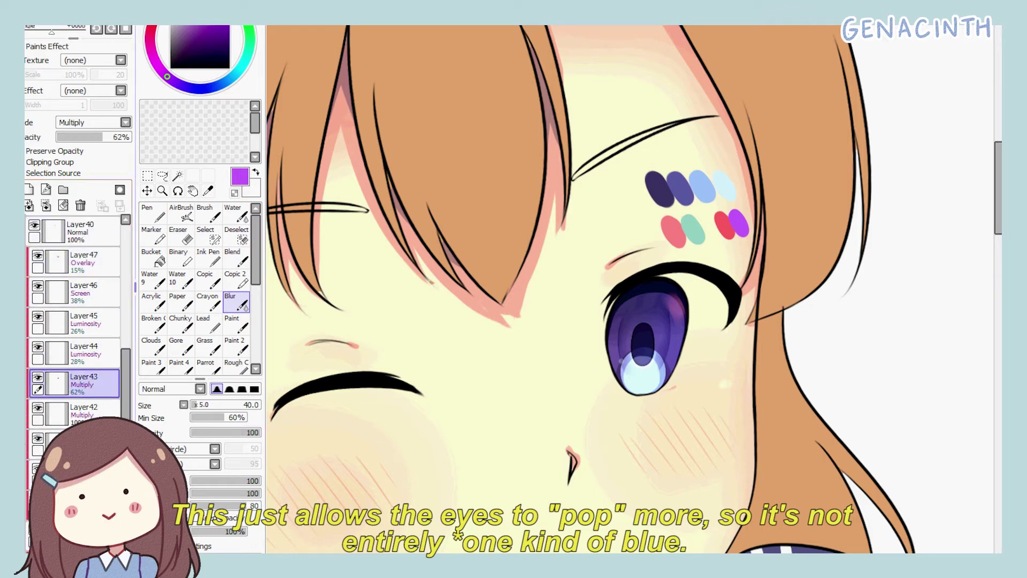
left_click(47, 207)
left_click(47, 208)
left_click(47, 208)
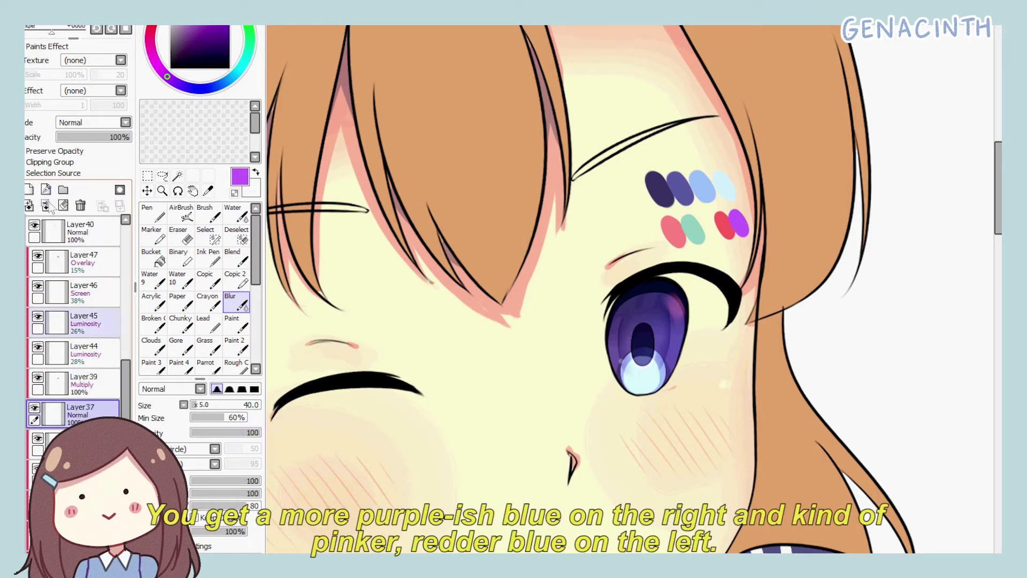
left_click(67, 323)
left_click(46, 208)
left_click(46, 208)
left_click(67, 293)
left_click(46, 207)
left_click(66, 262)
left_click(46, 208)
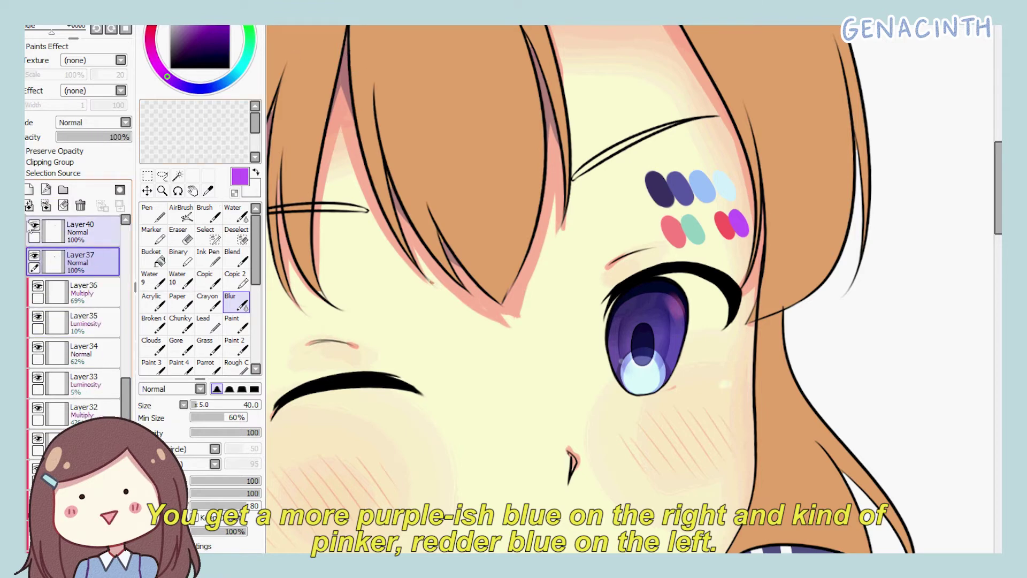
Hide the swatch layer Layer40 and raise the merged eye layer's saturation and luminescence by 5 each.
left_click(34, 225)
key("ctrl+u")
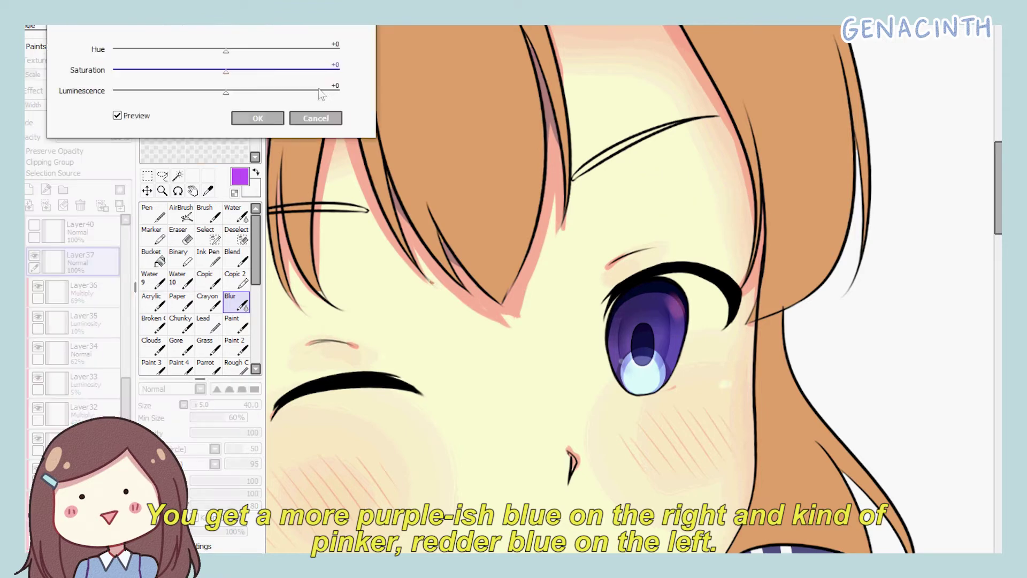
key("Escape")
left_click_drag(301, 66, 230, 92)
left_click(332, 135)
scroll(628, 279, "down", 3)
key("ctrl+u")
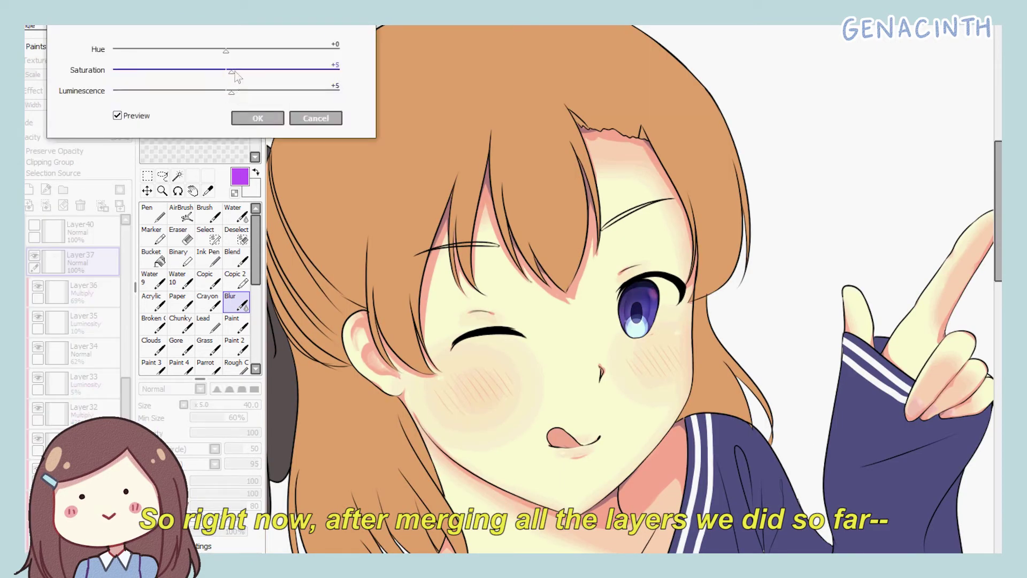
left_click(256, 119)
Increase the brightness of the merged eye layer and shift its hue slightly to the negative side.
scroll(395, 40, "down", 3)
key("ctrl+u")
key("Escape")
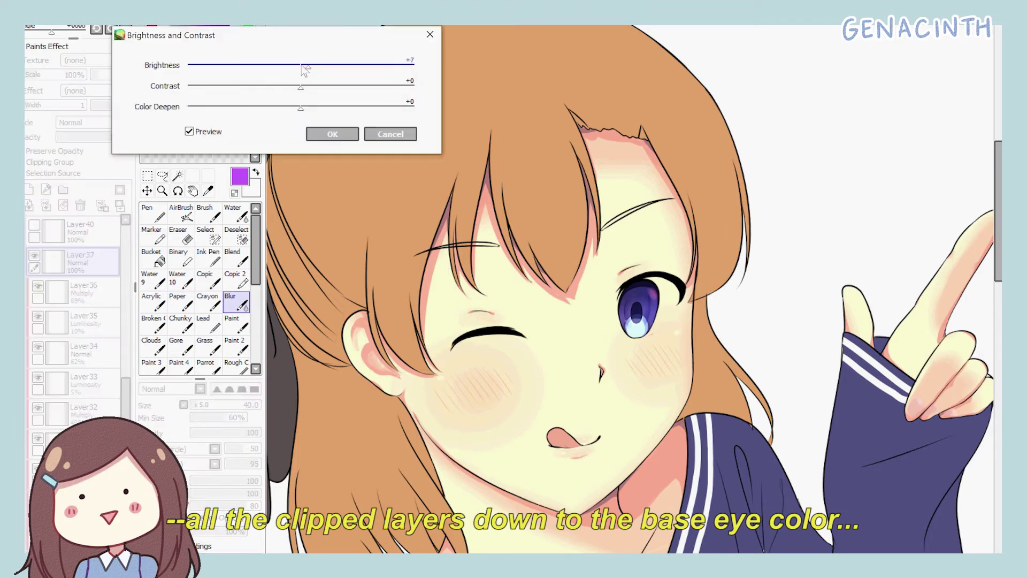
left_click_drag(305, 70, 332, 69)
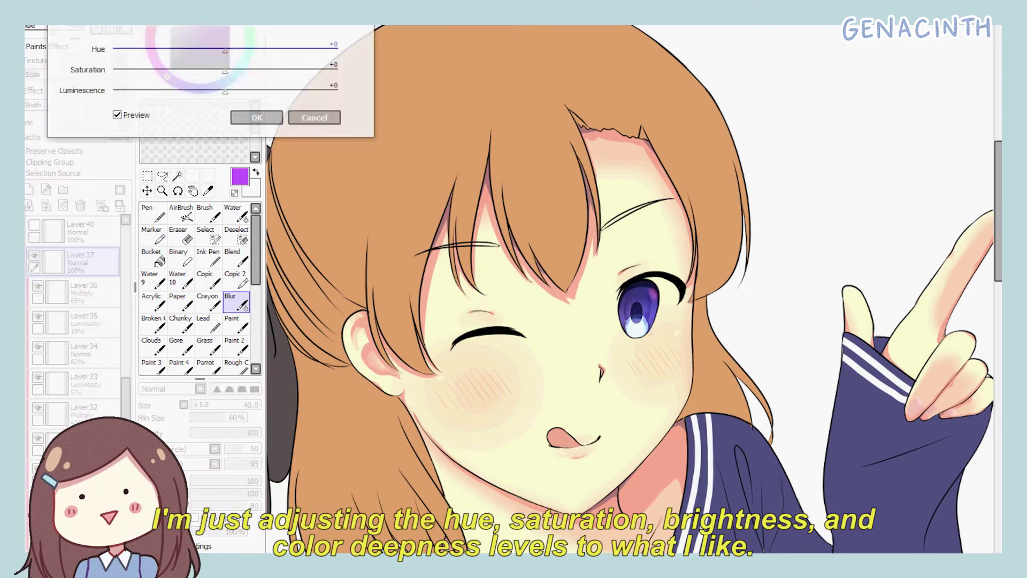
left_click_drag(225, 50, 218, 52)
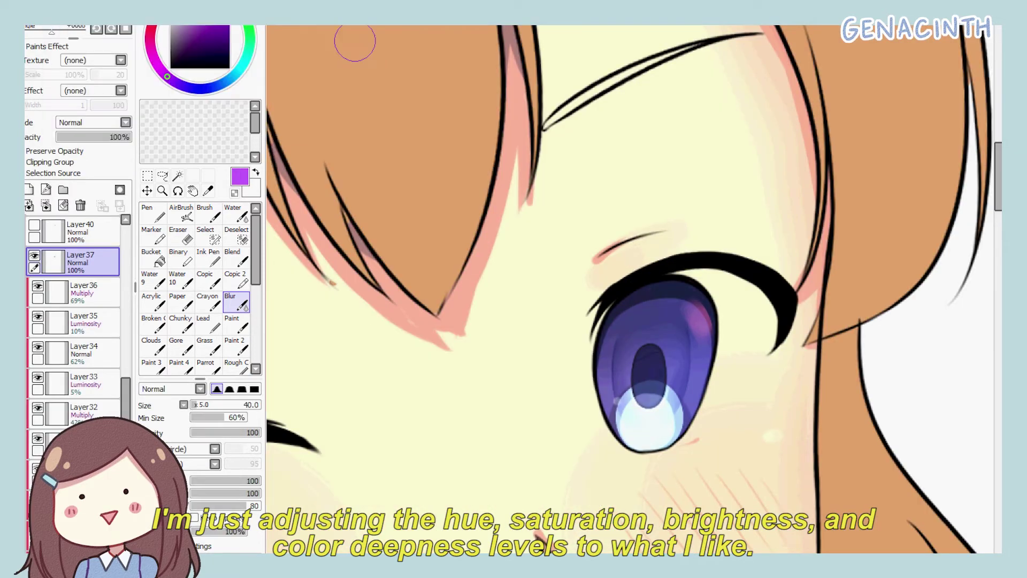
Paint white shines at the iris's left edge and upper right on Layer41 with the Brush at size 8.
scroll(65, 369, "up", 5)
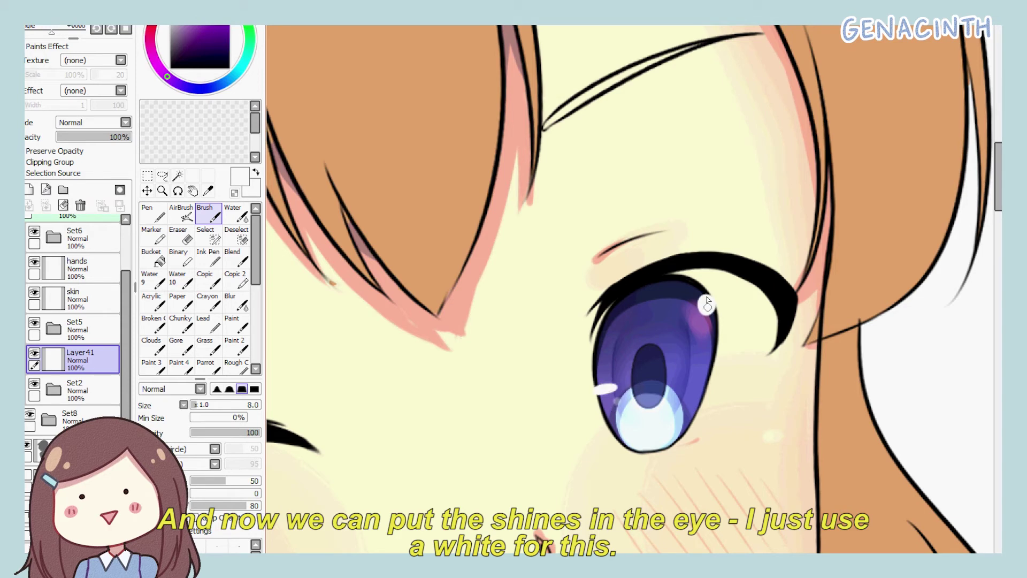
left_click(690, 319)
scroll(690, 318, "down", 5)
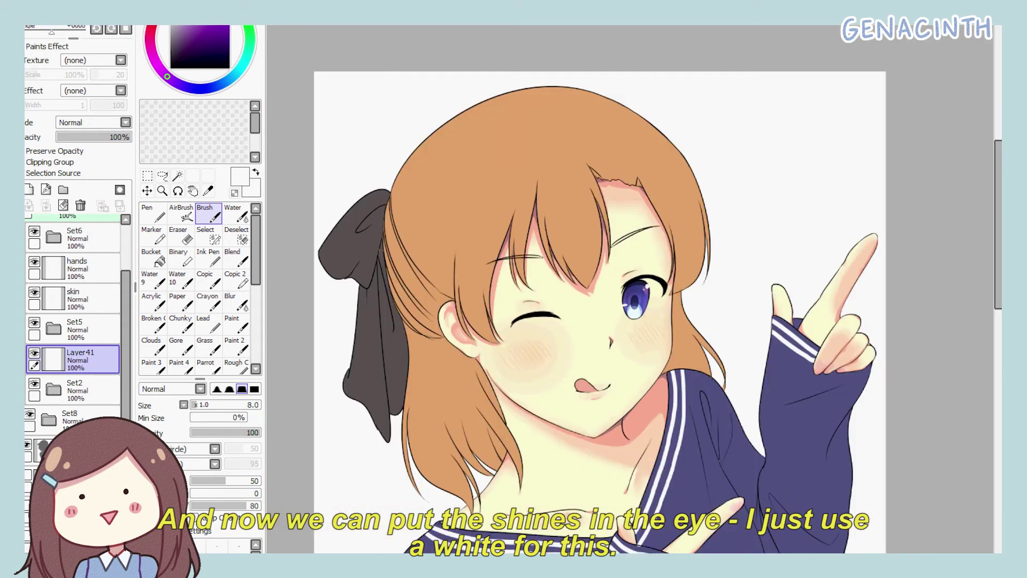
scroll(636, 300, "up", 6)
left_click_drag(727, 310, 734, 321)
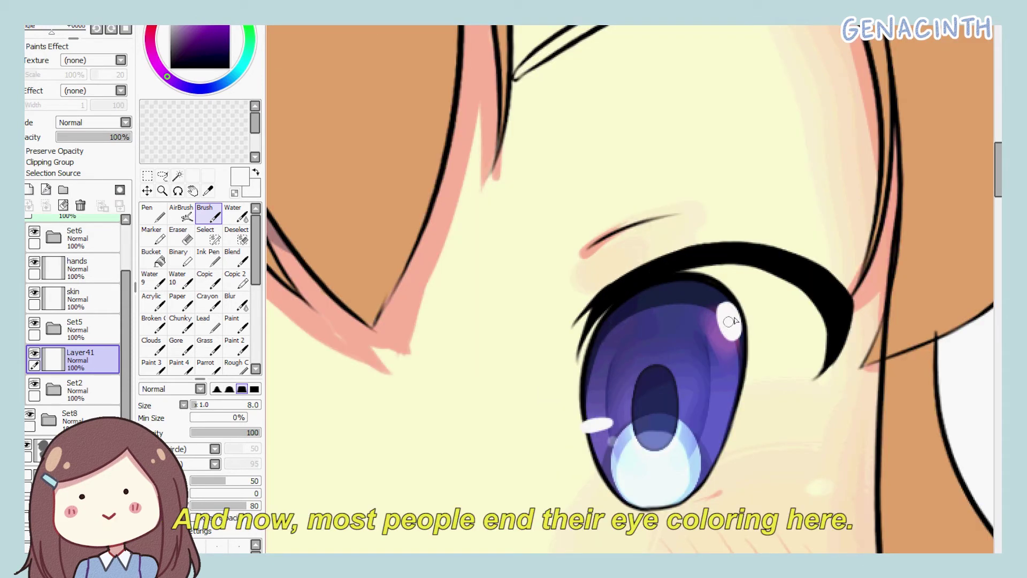
Select the shine at the iris's upper right and adjust its placement with a transform.
scroll(439, 99, "down", 5)
key("h")
key("h")
left_click(147, 175)
mouse_move(735, 380)
left_mouse_down()
mouse_move(758, 379)
mouse_move(731, 387)
left_mouse_up()
left_click_drag(672, 248, 728, 219)
scroll(671, 94, "down", 5)
scroll(630, 284, "up", 5)
key("ctrl+t")
left_click_drag(702, 162, 697, 157)
key("Return")
key("ctrl+d")
Erase thin light-reflection streaks from both upper eyelashes on their lineart layer in the Set2 folder, using the Eraser at size 1.
left_click(54, 328)
left_click(53, 328)
left_click(53, 390)
left_click_drag(126, 360, 126, 380)
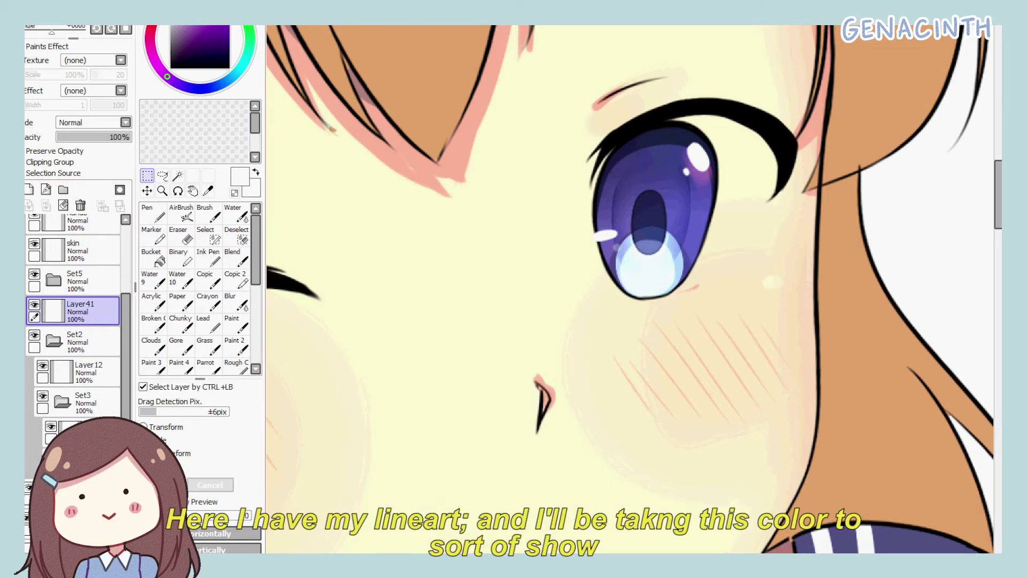
left_click_drag(535, 299, 692, 296)
scroll(692, 296, "down", 2)
left_click(51, 457)
left_click(51, 457)
left_click(88, 463)
left_click(180, 236)
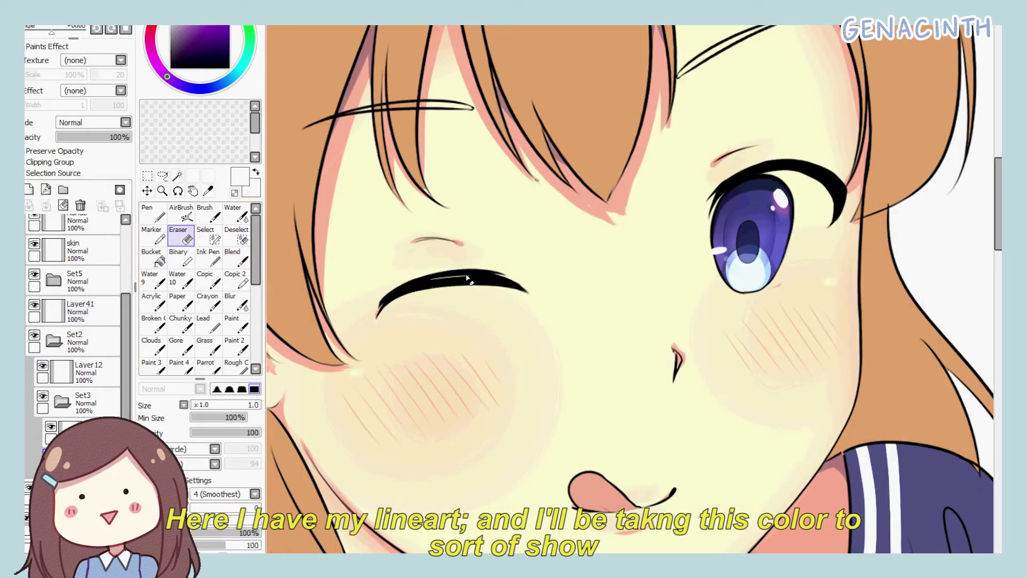
left_click_drag(435, 290, 447, 283)
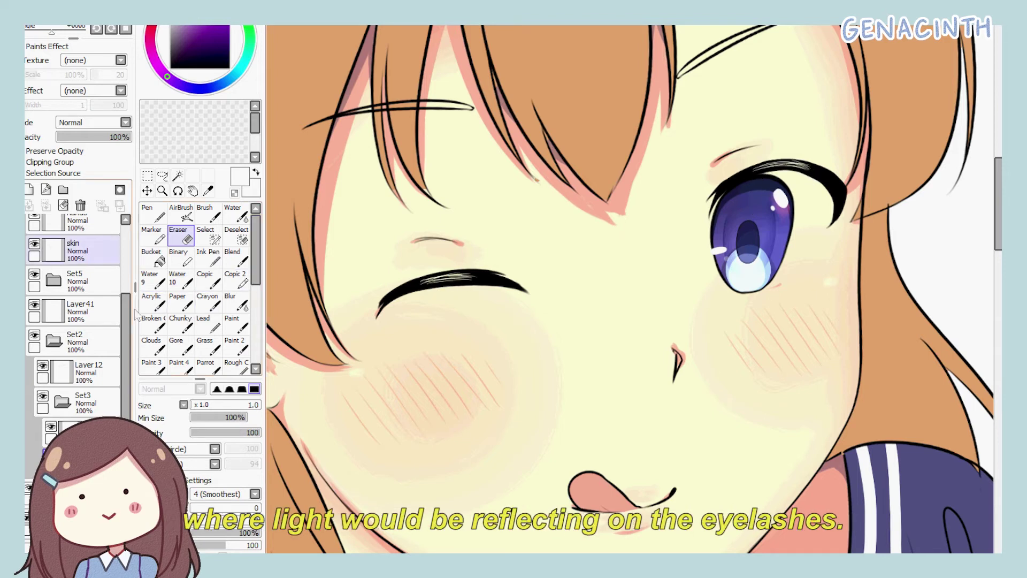
Fill the erased eyelash streaks with blue tones sampled from the iris, using the Brush at size 8.
left_click(208, 190)
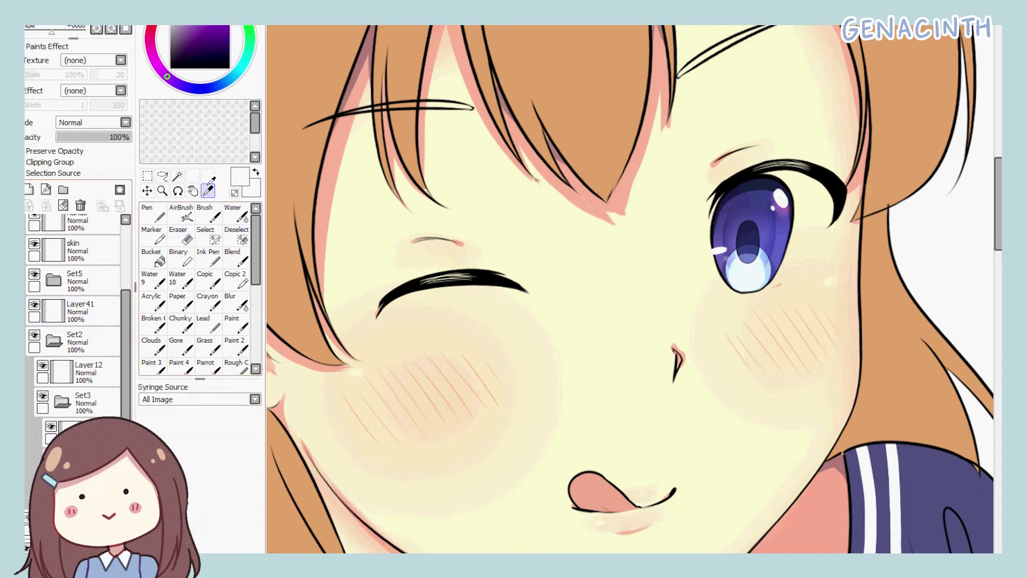
left_click(757, 189)
left_click(208, 213)
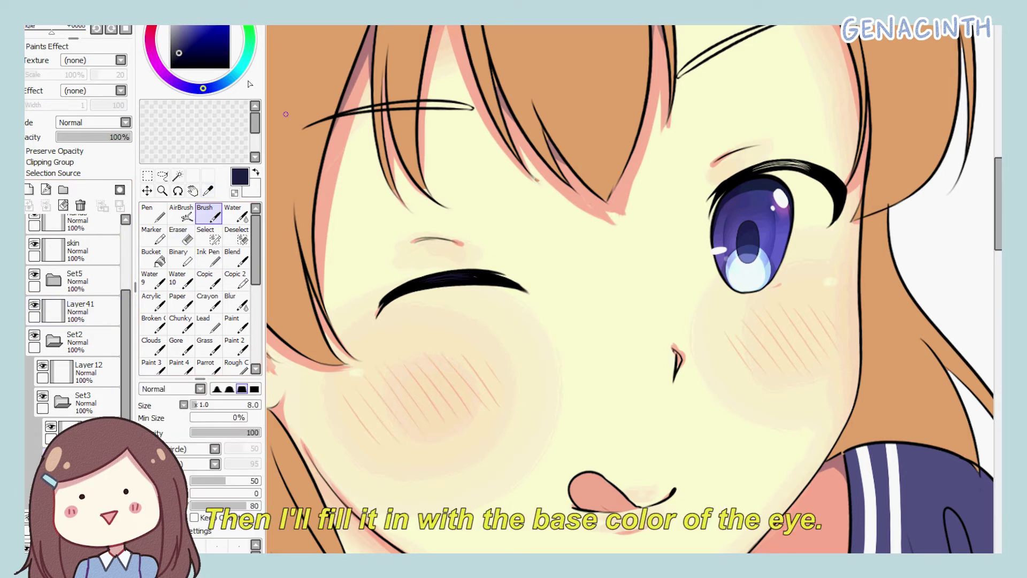
left_click(208, 191)
left_click(750, 209)
left_click(209, 213)
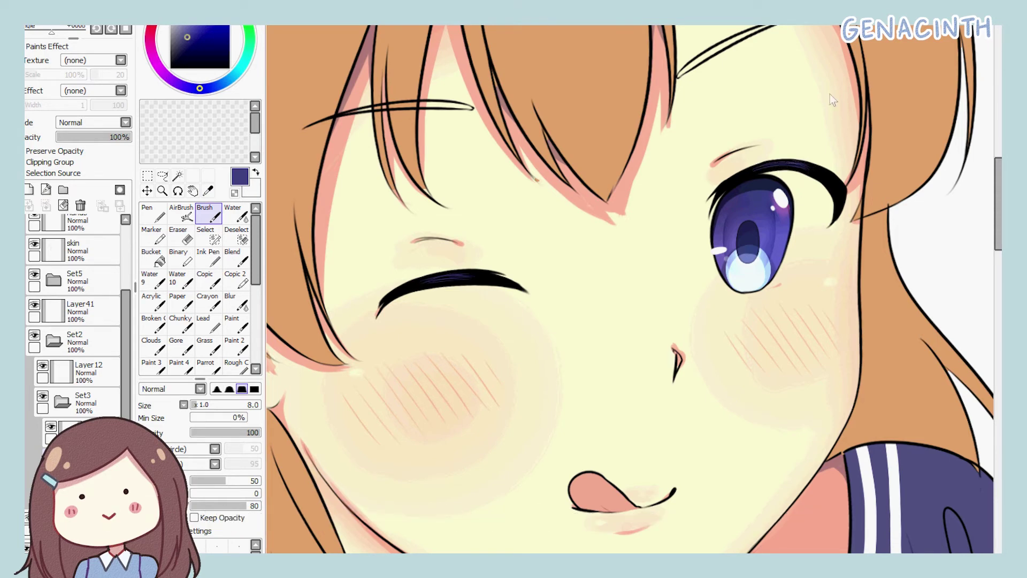
Set the paint colour to a very dark navy and check which layer in the Set3 folder holds the eyelash lineart.
scroll(829, 94, "up", 2)
left_click_drag(632, 554, 678, 554)
left_click_drag(998, 194, 998, 174)
left_click_drag(677, 555, 613, 554)
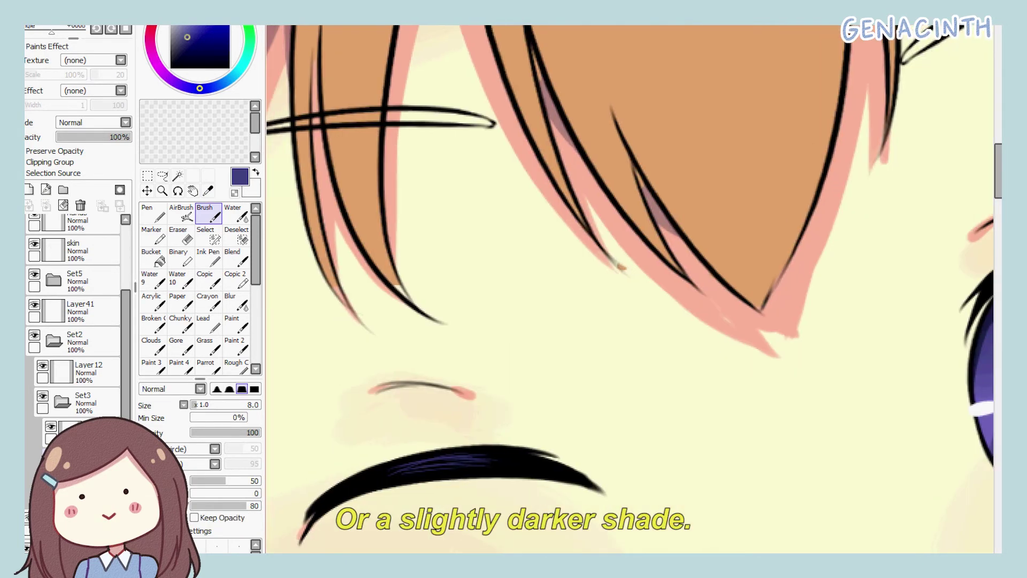
scroll(619, 266, "down", 3)
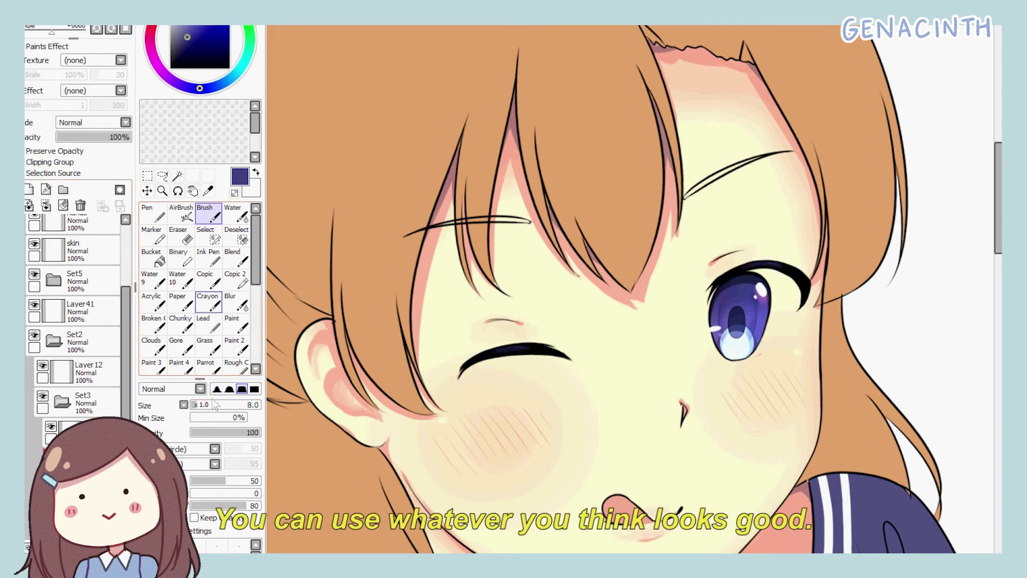
key("alt")
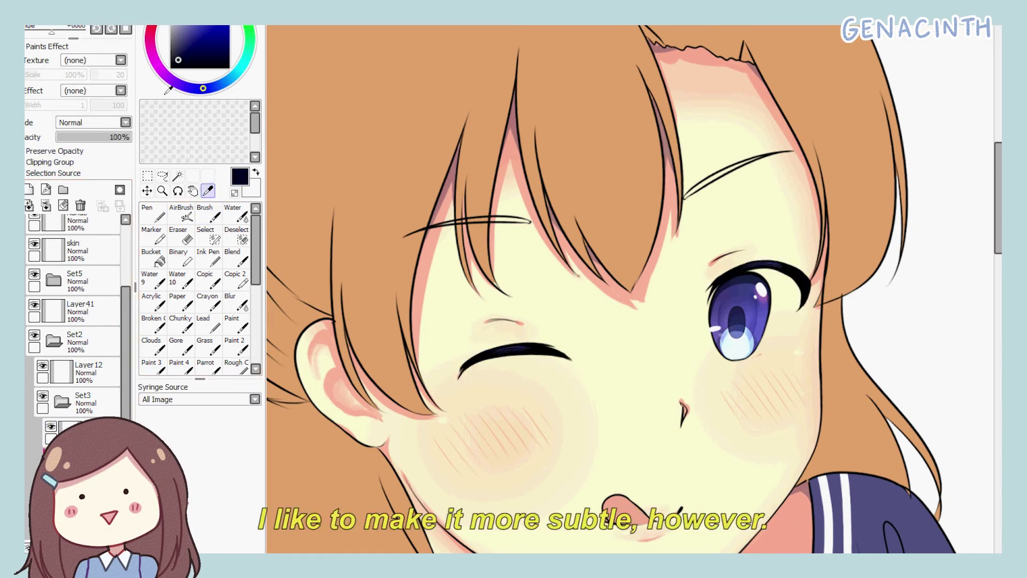
scroll(630, 279, "up", 2)
left_click(51, 426)
left_click(51, 426)
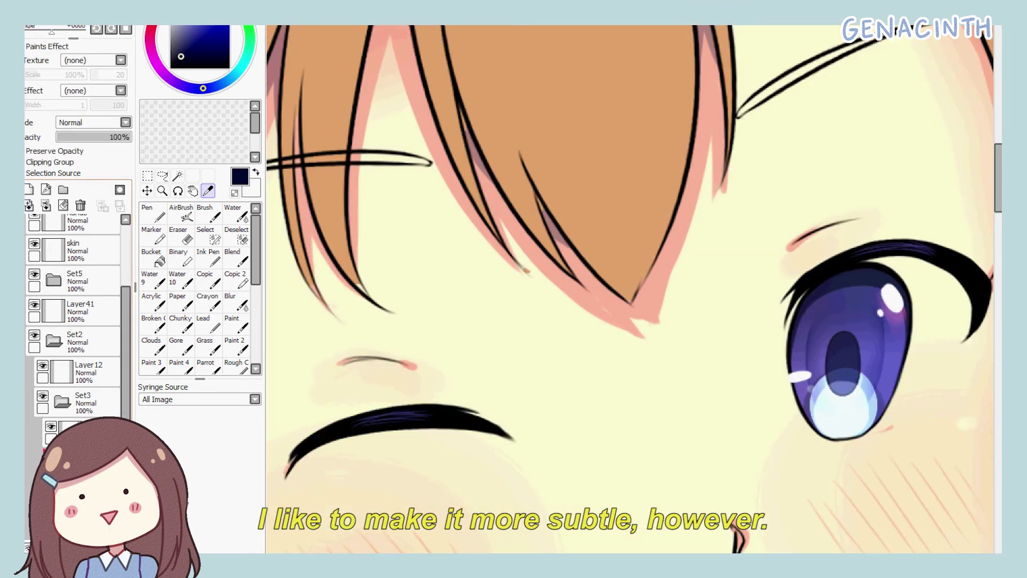
left_click(75, 431)
left_click(80, 492)
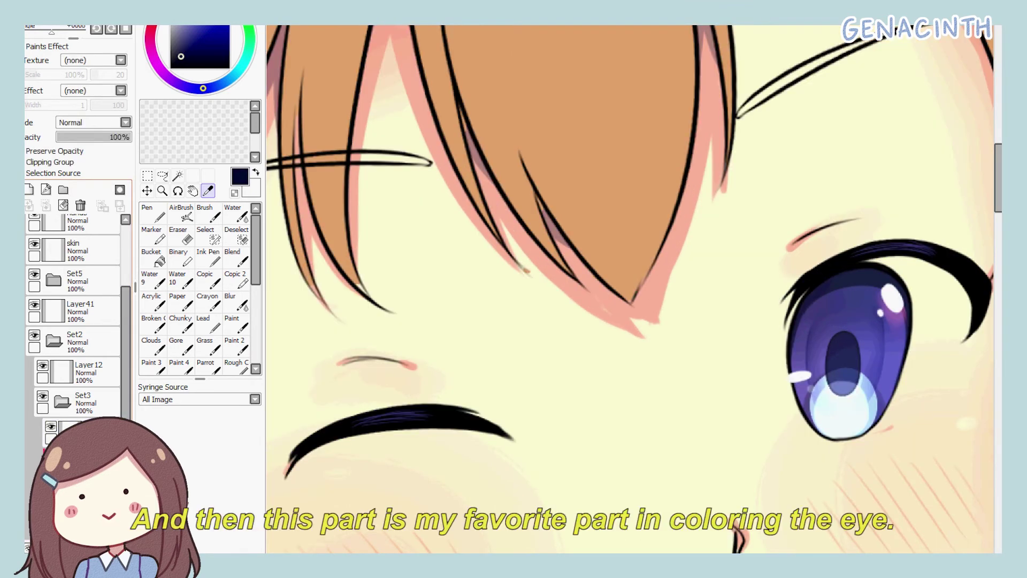
left_click_drag(80, 439, 80, 395)
left_click(61, 431)
left_click(49, 162)
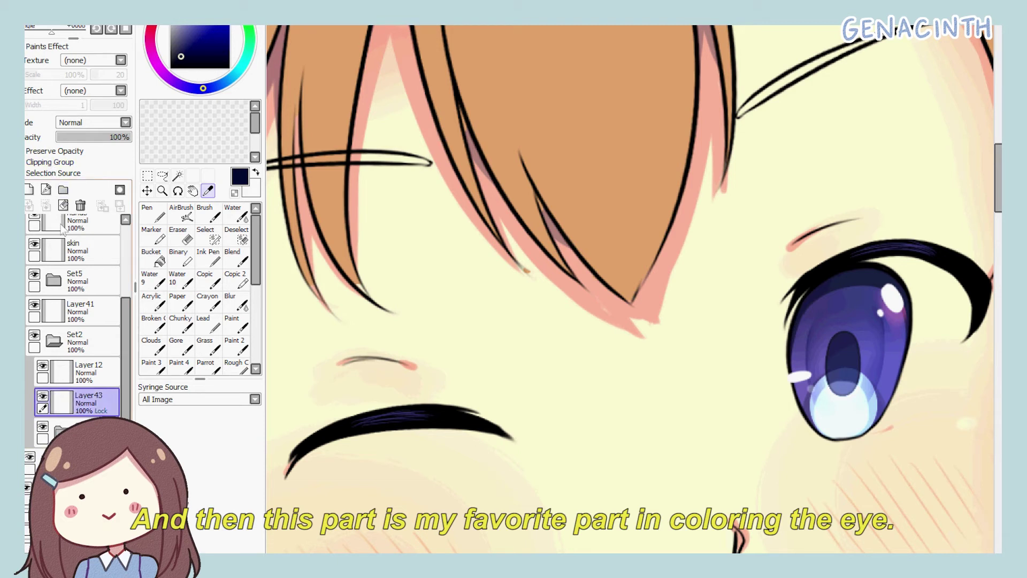
left_click(80, 205)
Create a new layer clipped over the Set3 lineart folder and fill it with the dark navy.
left_click(62, 402)
left_click_drag(81, 462, 82, 403)
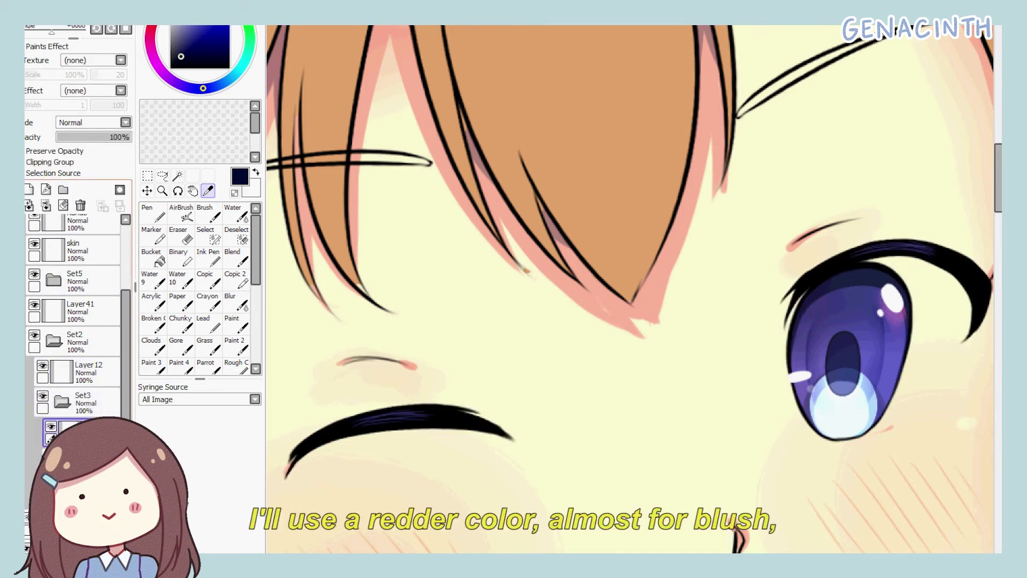
left_click(62, 402)
left_click(30, 189)
left_click(49, 162)
key("ctrl+f")
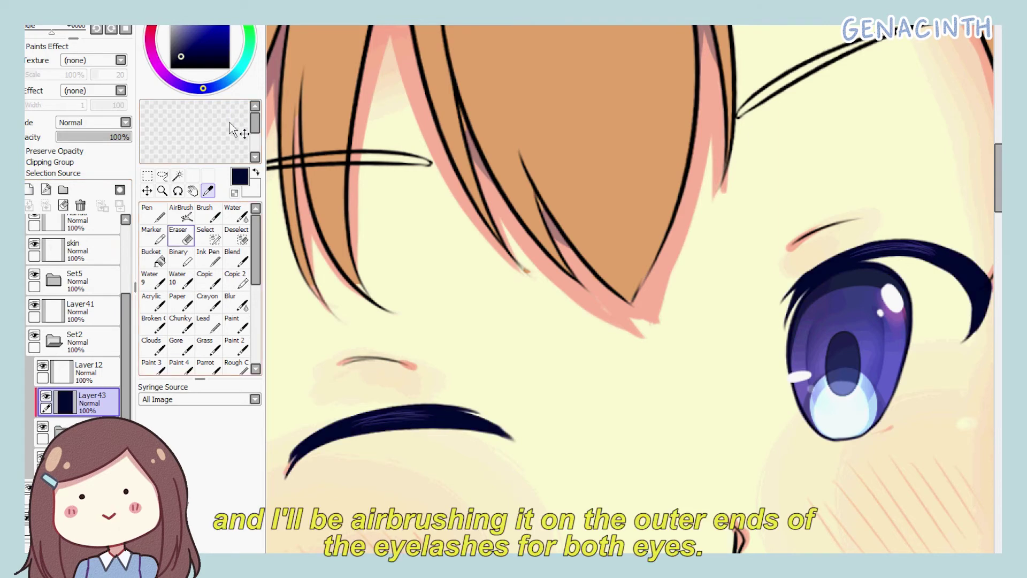
On another clipped layer, paint a sampled coral red on the outer ends of both eyelashes and soften it with Water at size 16.
key("e")
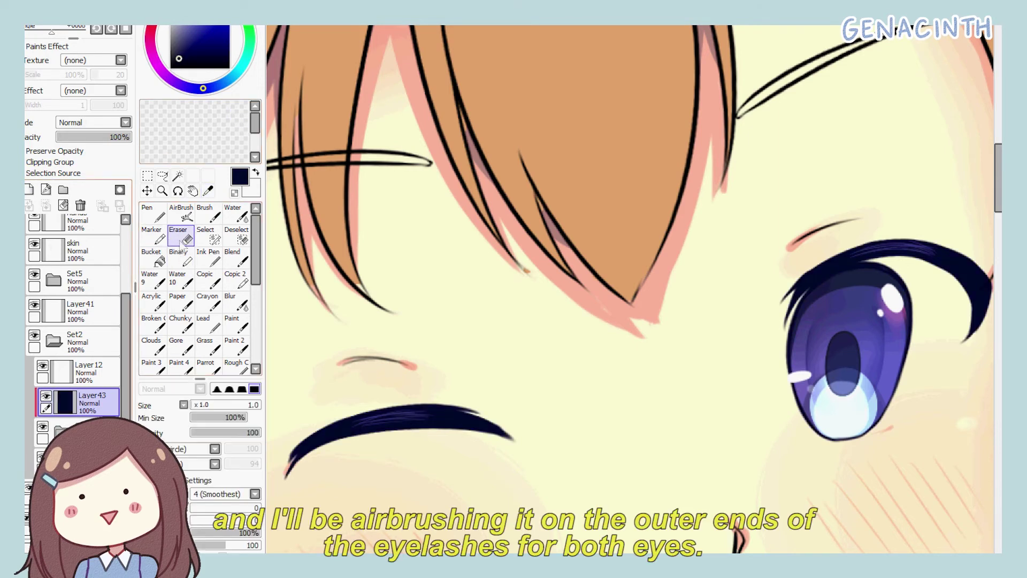
key("ctrl+minus")
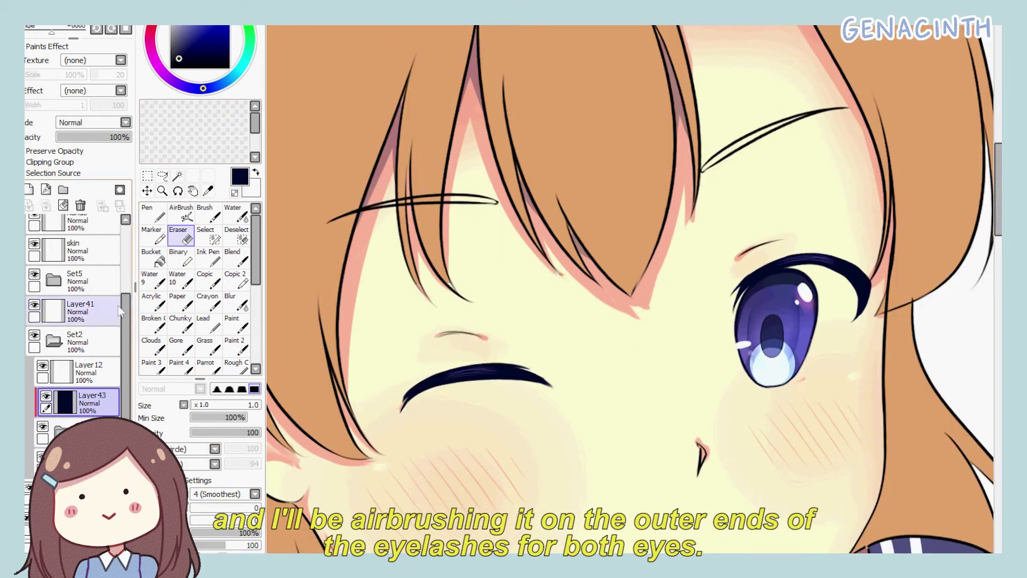
left_click(29, 190)
left_click(49, 163)
left_click(208, 190)
left_click(349, 304)
left_click(181, 213)
left_click(157, 23)
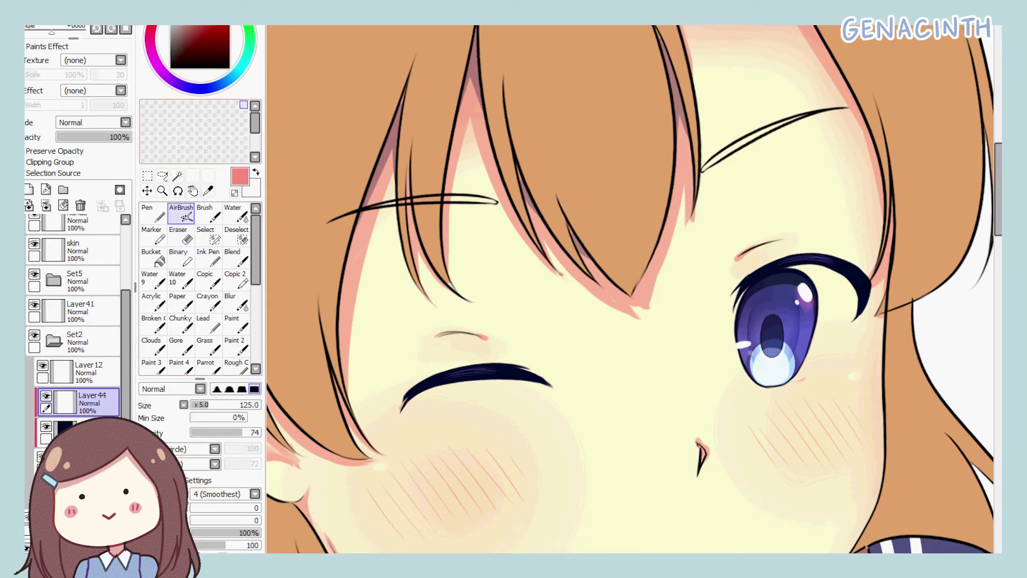
key("b")
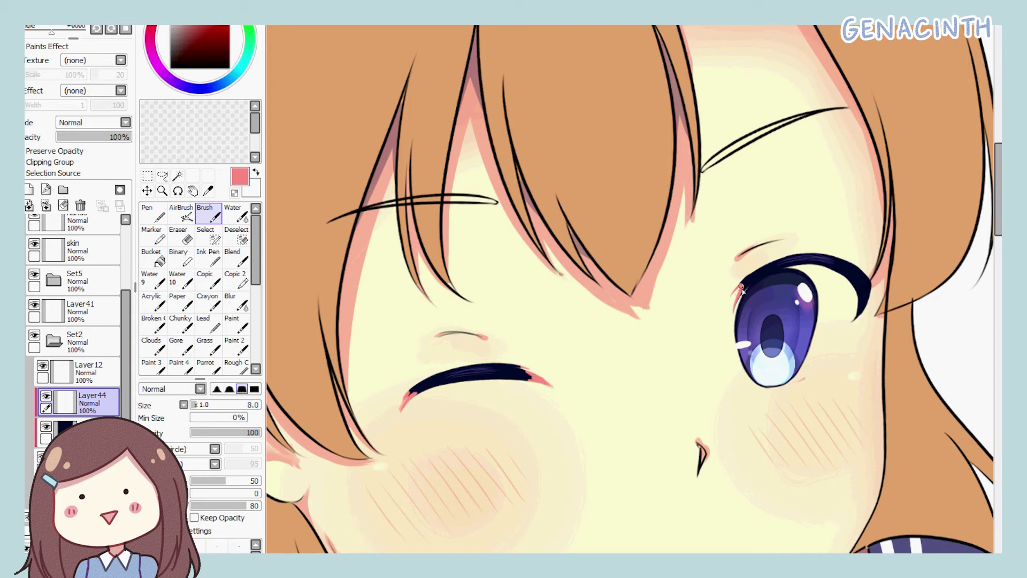
key("w")
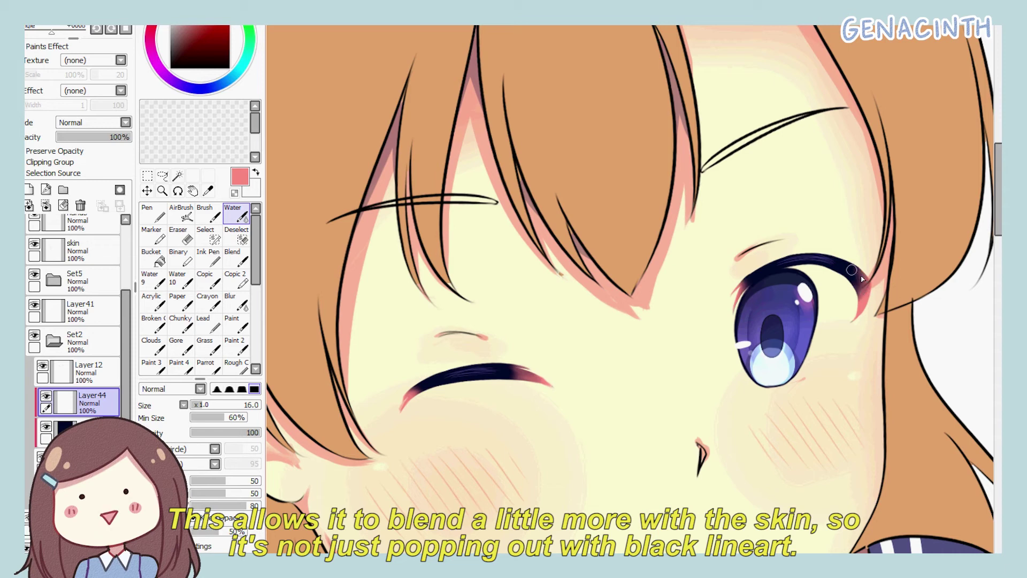
Add a new layer, airbrush coral at size 50 along the iris's lower outline, and blend it with the Water tool.
left_click(112, 137)
left_click(30, 191)
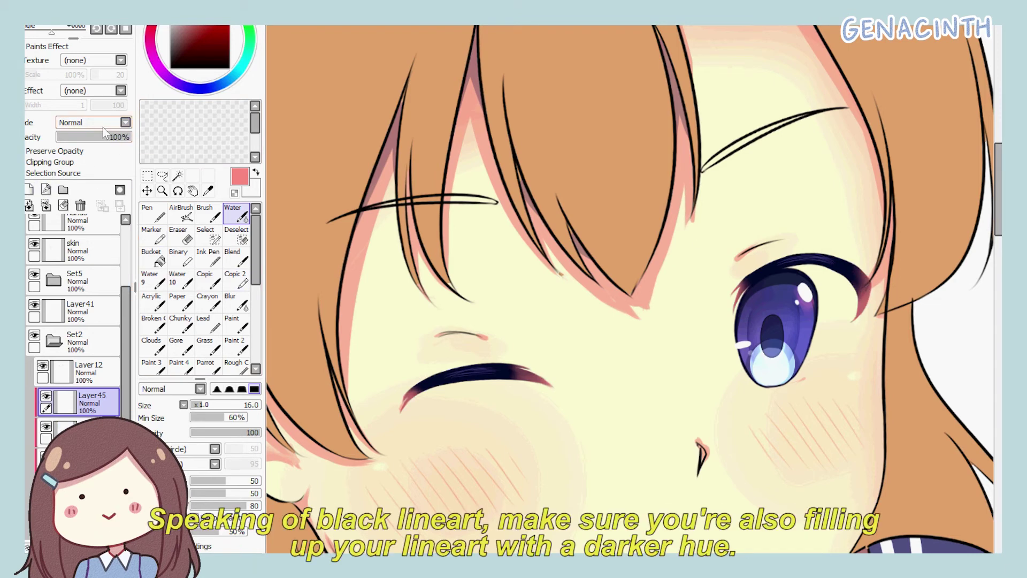
left_click(181, 214)
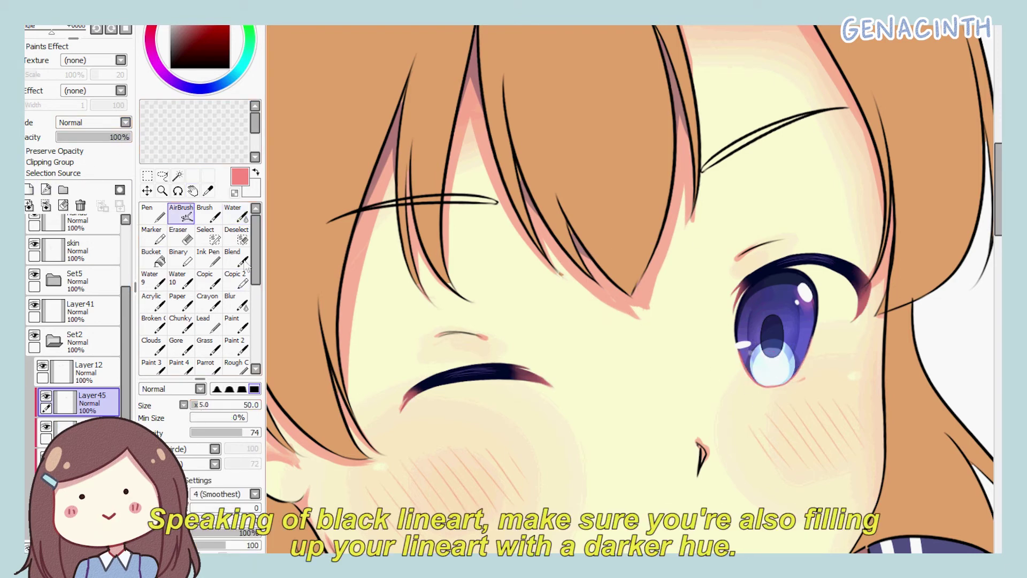
left_click(235, 214)
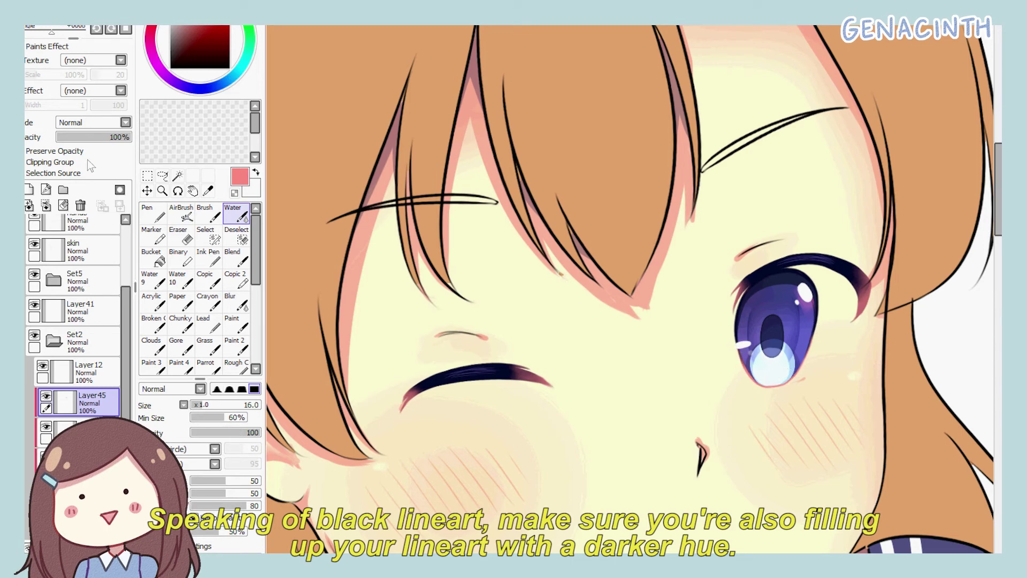
Paint brighter red accents on the eye lineart on a new layer and set its opacity to 51%.
left_click(30, 191)
left_click(181, 214)
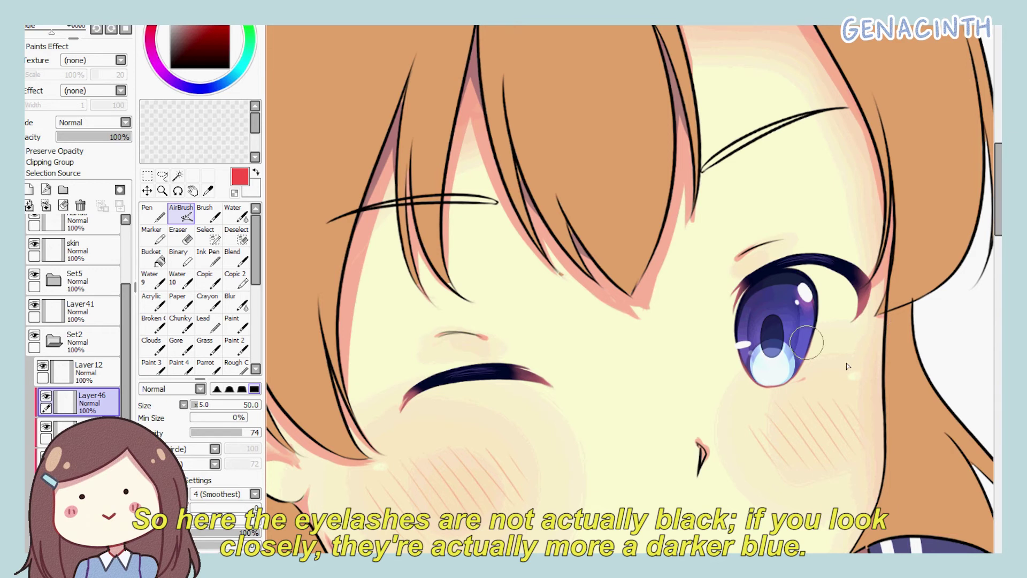
left_click(217, 216)
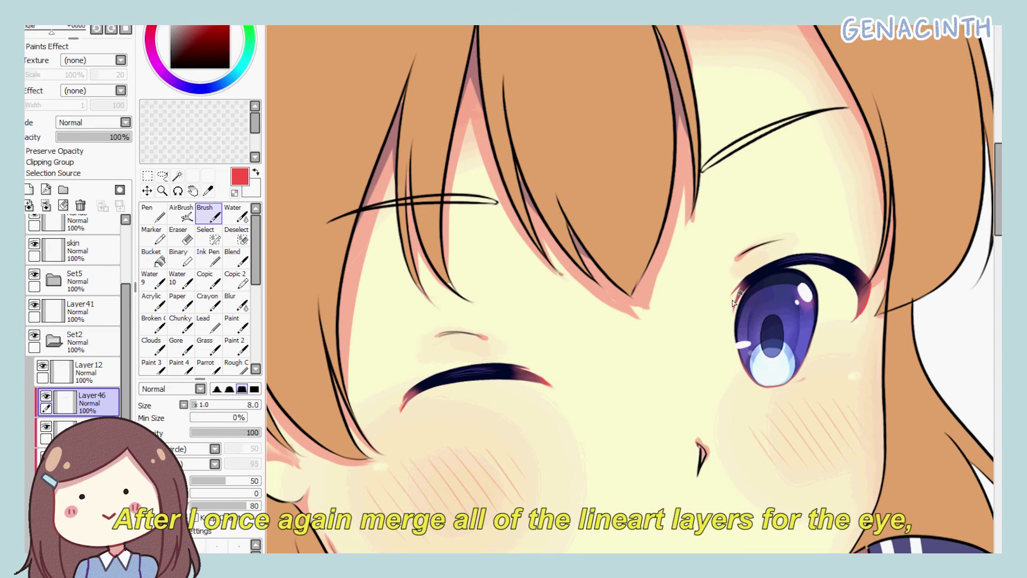
left_click_drag(96, 144, 95, 145)
scroll(630, 289, "down", 3)
scroll(630, 289, "up", 3)
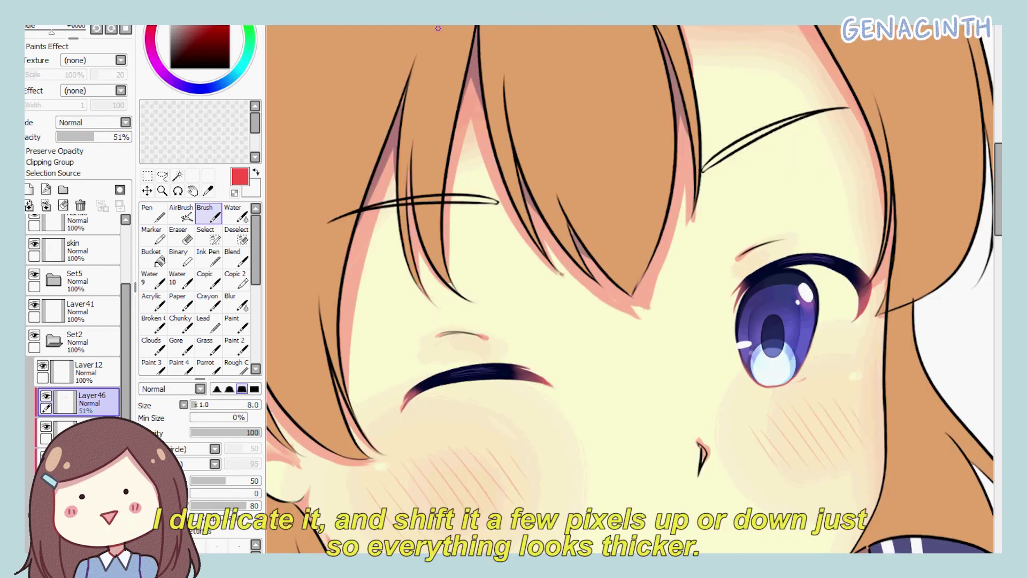
Merge the eye lineart colour layers and shift a duplicate by a few pixels to thicken the lines.
left_click(46, 205)
left_click(46, 205)
left_click(85, 402)
left_click(46, 205)
left_click(147, 176)
left_click_drag(341, 182, 914, 493)
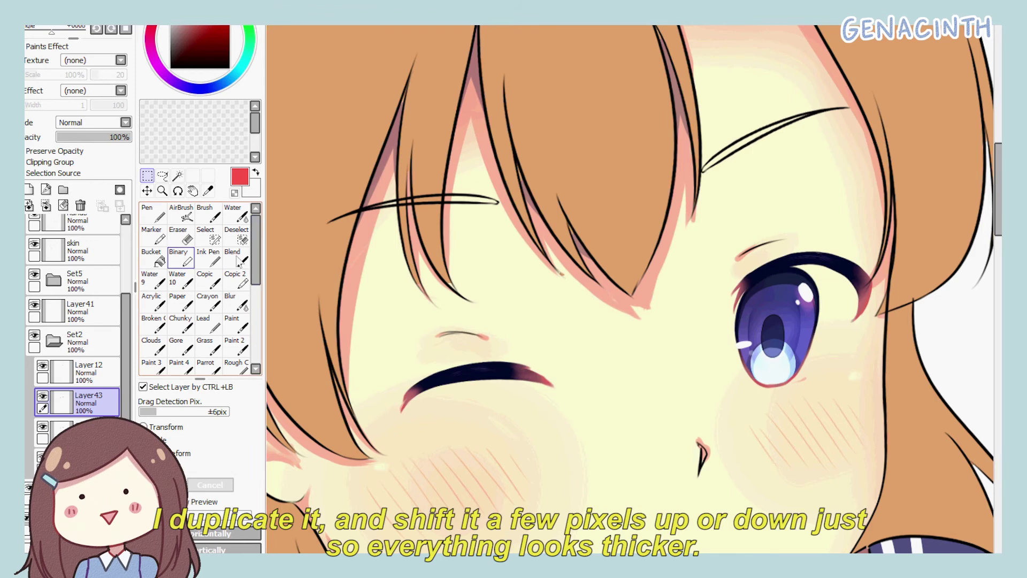
Erase the thickened lineart around the lower half of the iris with the Eraser at size 76.
left_click(182, 235)
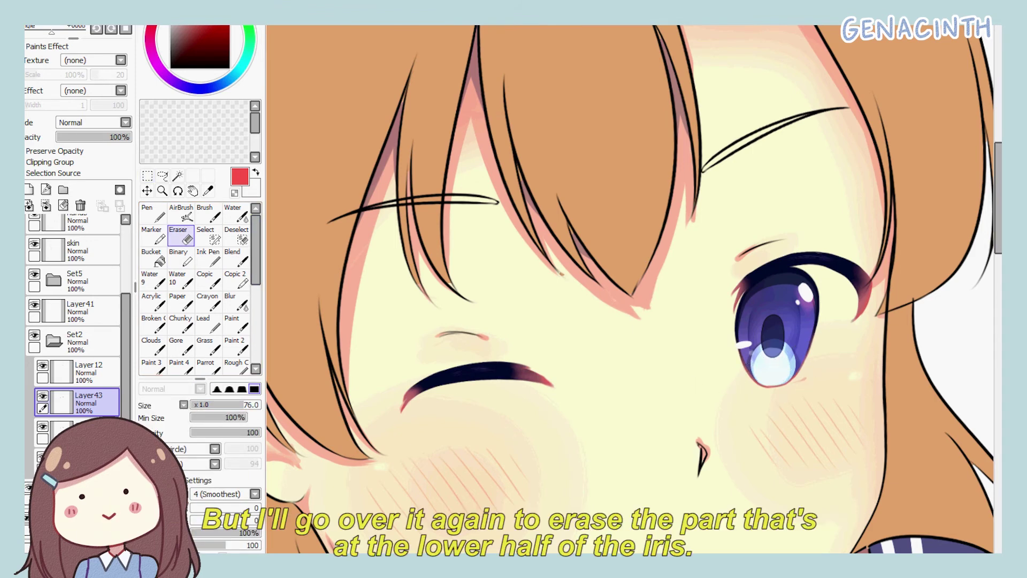
key("Page_Down")
key("Page_Down")
key("h")
key("h")
Collapse the Set2 folder, then create a new layer for the eye white and place it directly below Layer37.
left_click(54, 341)
mouse_move(127, 338)
left_mouse_down()
mouse_move(133, 409)
mouse_move(134, 334)
left_mouse_up()
left_click(80, 413)
left_click(34, 413)
left_click(34, 412)
left_click(28, 190)
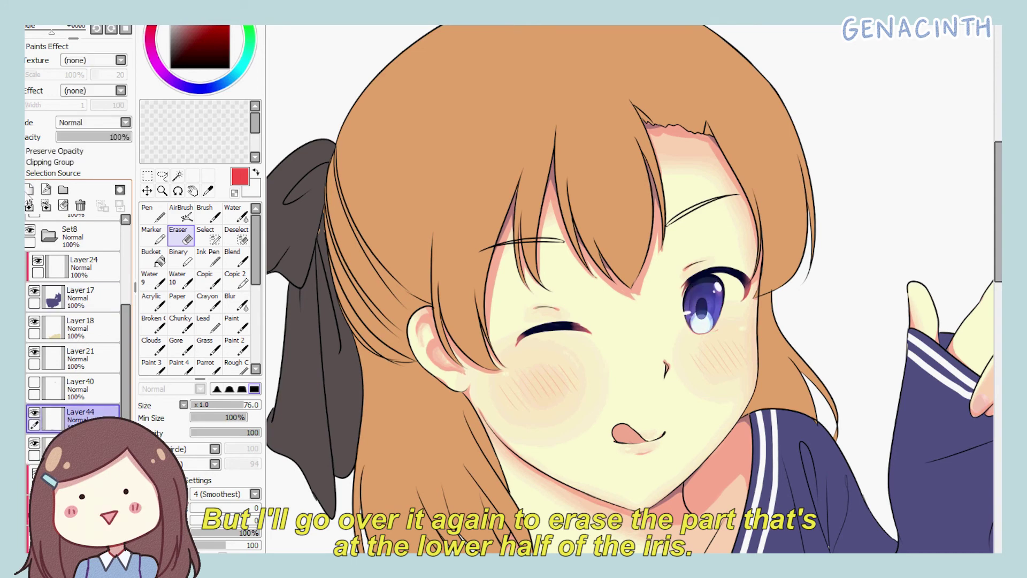
left_click_drag(80, 415, 80, 461)
Fill the eye white beside the iris with a grey filler using the Brush and erase the excess along its lower edge.
left_click(212, 219)
left_click(171, 41)
key("Page_Up")
key("Page_Up")
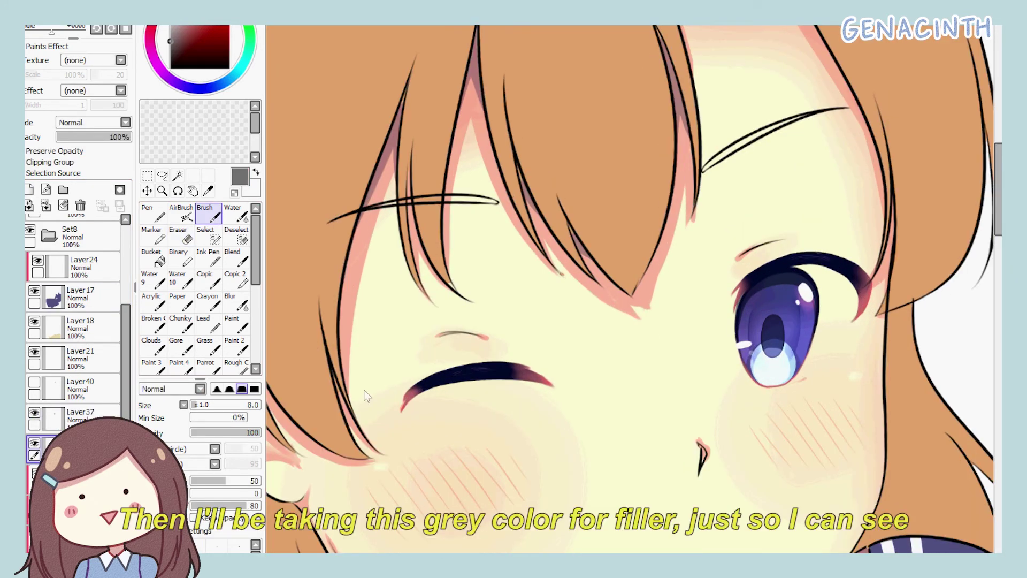
mouse_move(772, 280)
left_mouse_down()
mouse_move(837, 286)
mouse_move(832, 343)
mouse_move(797, 363)
left_mouse_up()
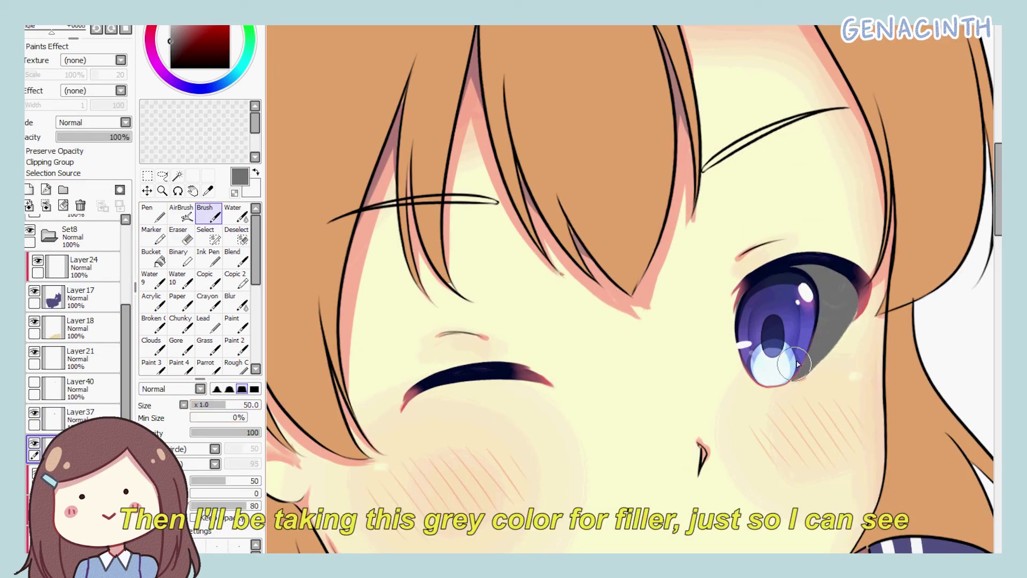
key("e")
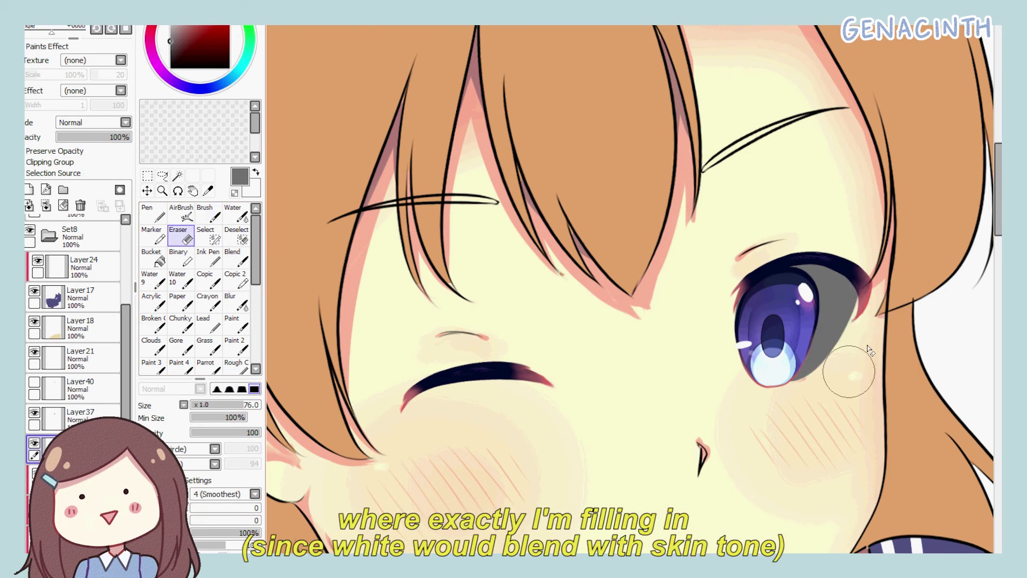
left_click(211, 211)
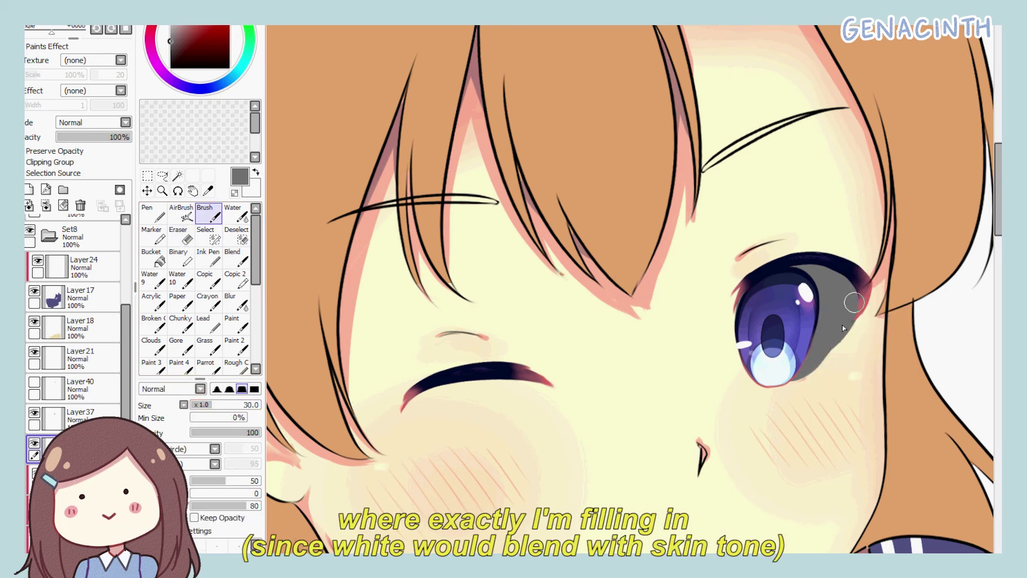
left_click_drag(854, 303, 815, 360)
Turn the grey eye filler white by setting its Luminescence to +100.
key("ctrl+u")
left_click_drag(225, 90, 369, 102)
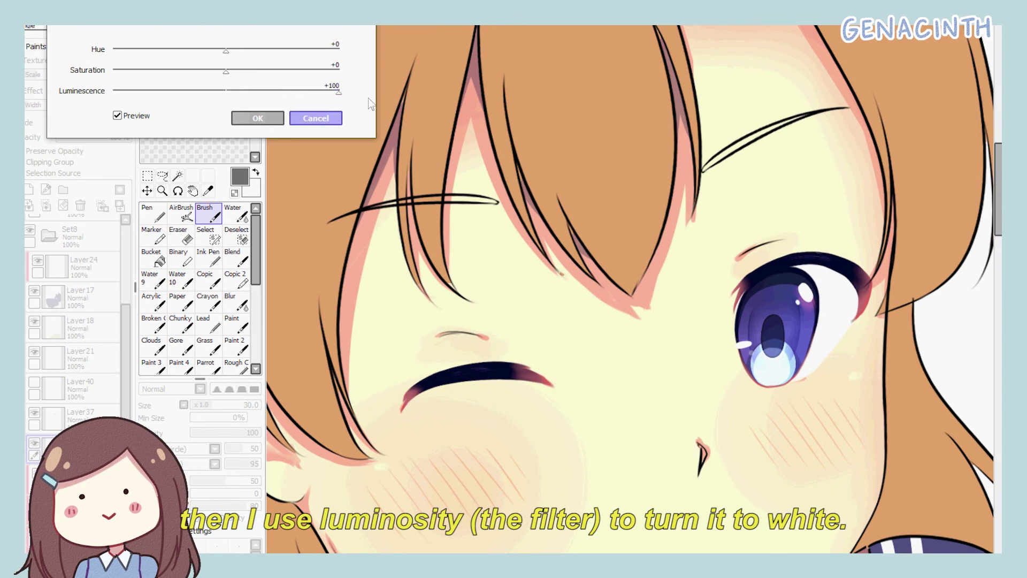
left_click(257, 117)
On a new clipped layer, shade the upper part of the eye white with a sampled pink at size 30 and lower its opacity.
left_click(29, 189)
left_click(49, 162)
right_click(863, 306)
left_click_drag(782, 311, 856, 327)
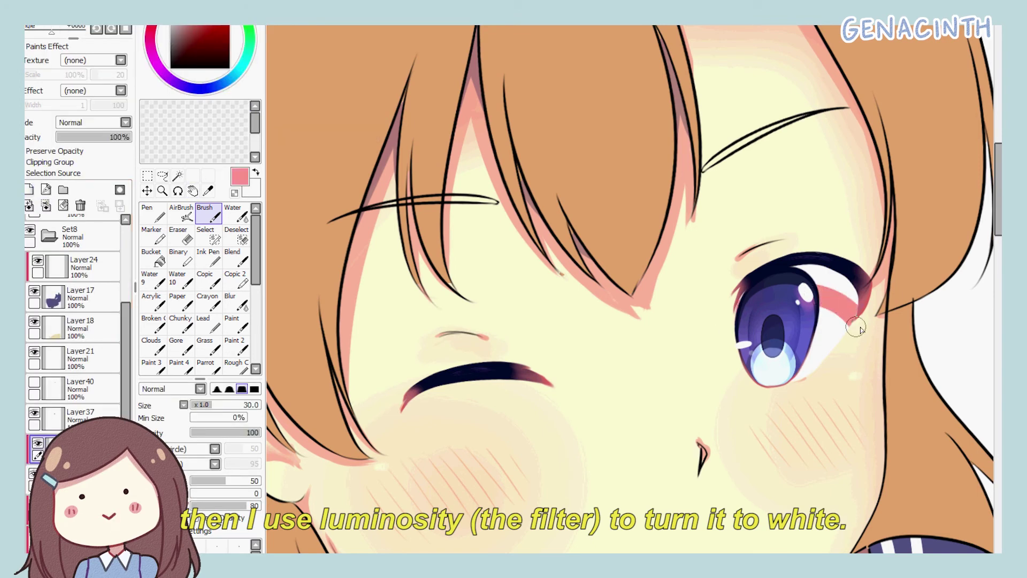
key("ctrl+z")
left_click_drag(805, 286, 853, 291)
left_click_drag(794, 268, 860, 293)
left_click_drag(818, 294, 858, 325)
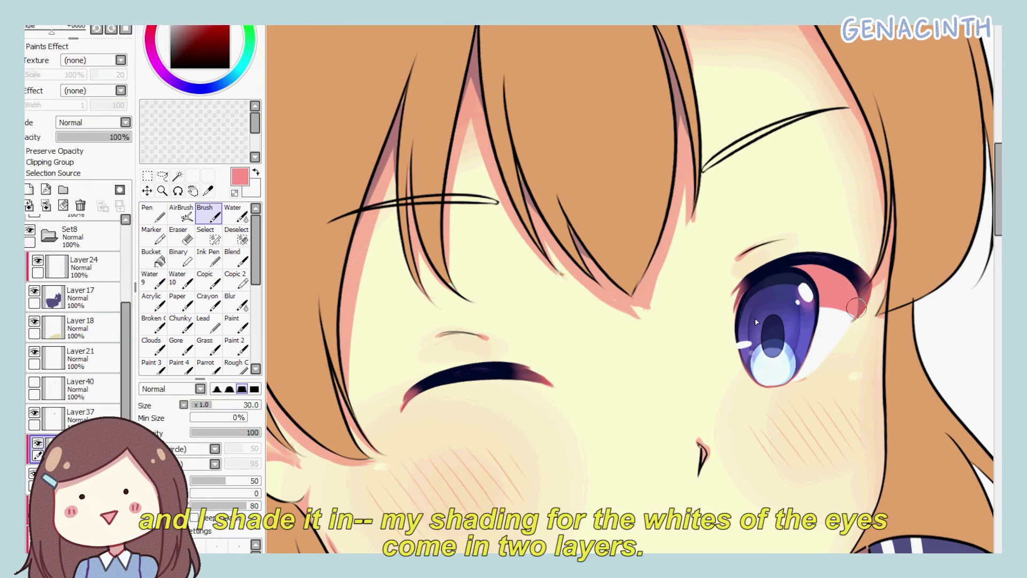
left_click_drag(95, 137, 105, 137)
Paint a dark grey shadow across the top of the eye white on a new clipped layer and try lightening it with Luminescence.
left_click(30, 189)
left_click(45, 162)
left_click(177, 48)
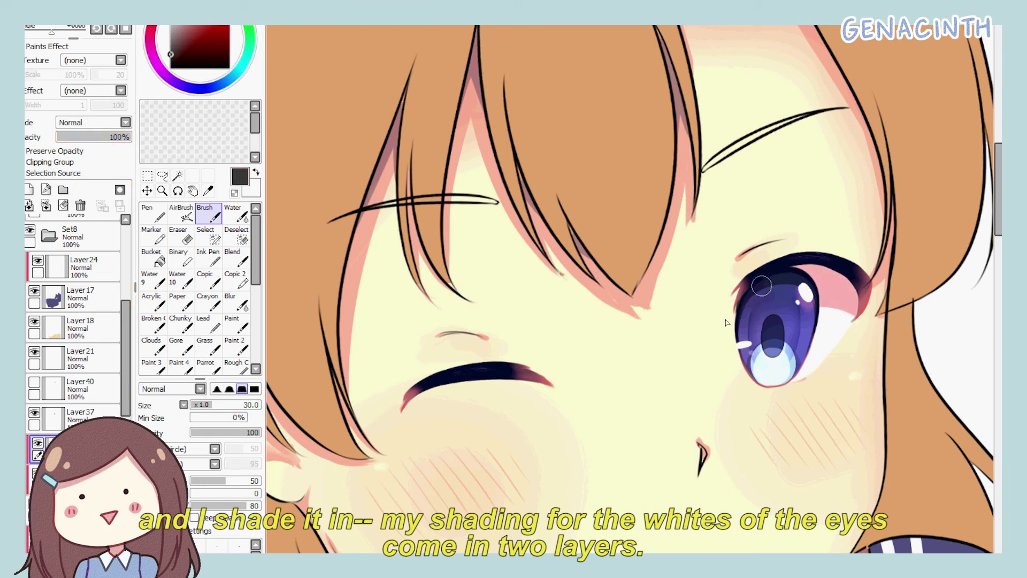
left_click_drag(749, 309, 848, 283)
left_click_drag(101, 137, 130, 137)
key("ctrl+u")
left_click_drag(226, 92, 280, 93)
left_click(315, 118)
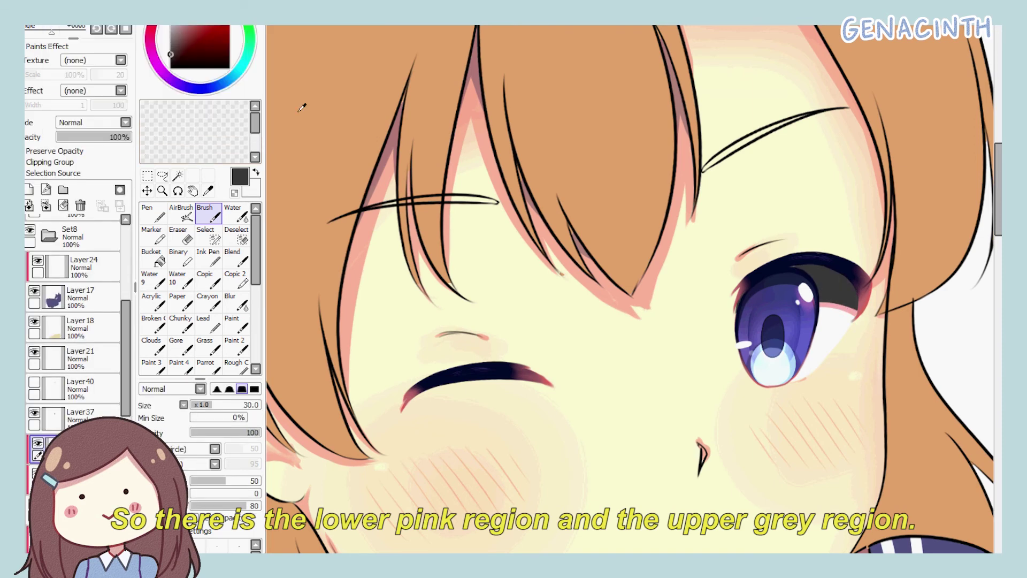
Blend the grey and pink shading on the eye white using the Water tool at size 16.
left_click(236, 214)
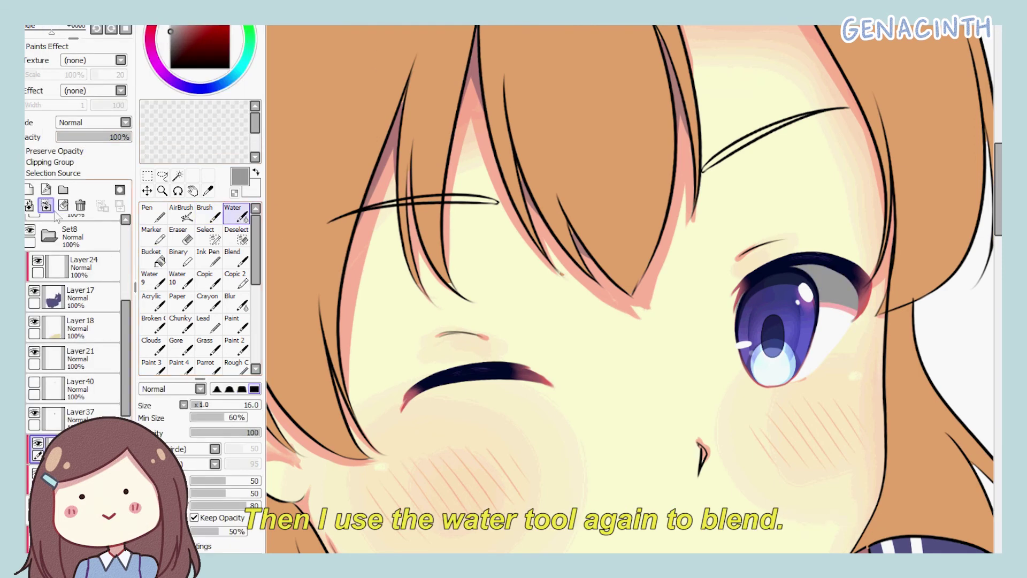
scroll(533, 128, "down", 5)
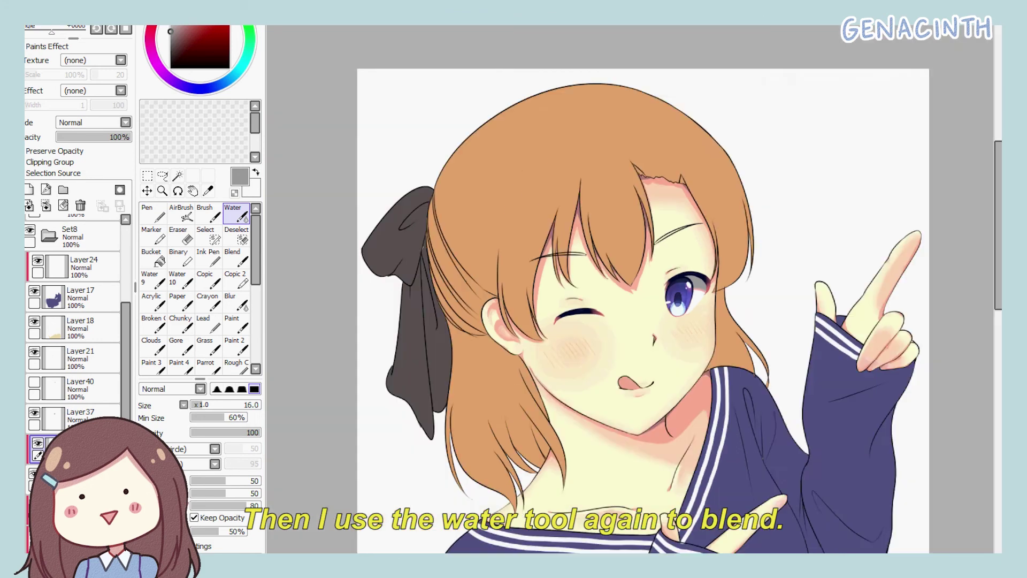
scroll(533, 128, "up", 5)
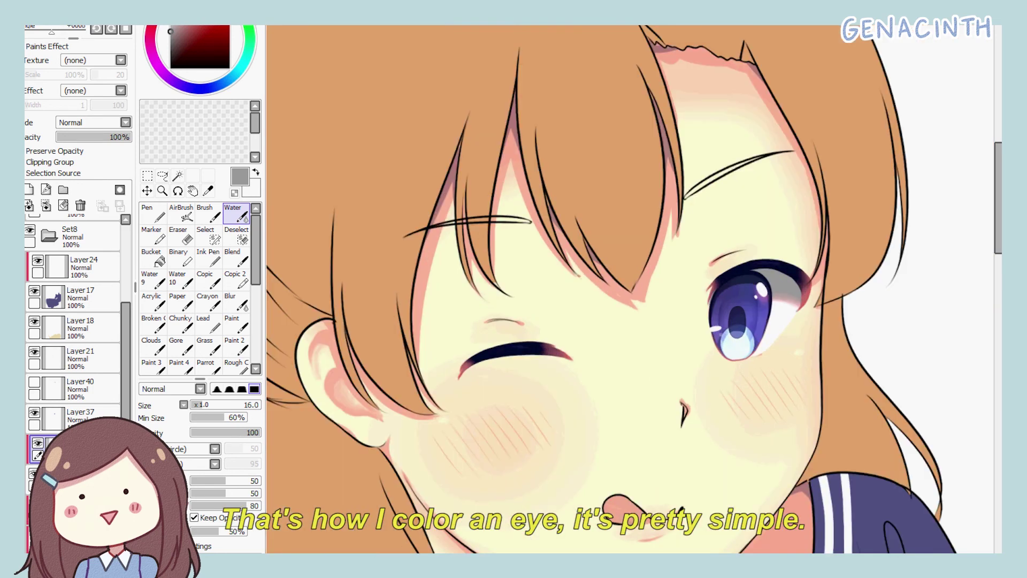
Collapse the Set8 layer folder and review the coloured eyes on the whole illustration.
left_click_drag(613, 195, 572, 59)
left_click_drag(125, 357, 126, 338)
left_click(48, 299)
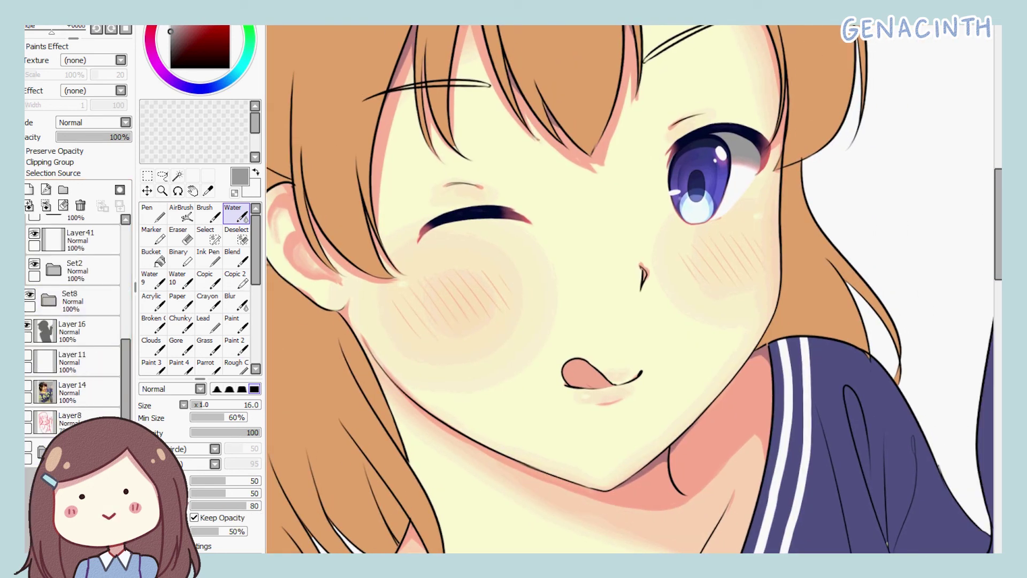
scroll(648, 114, "down", 4)
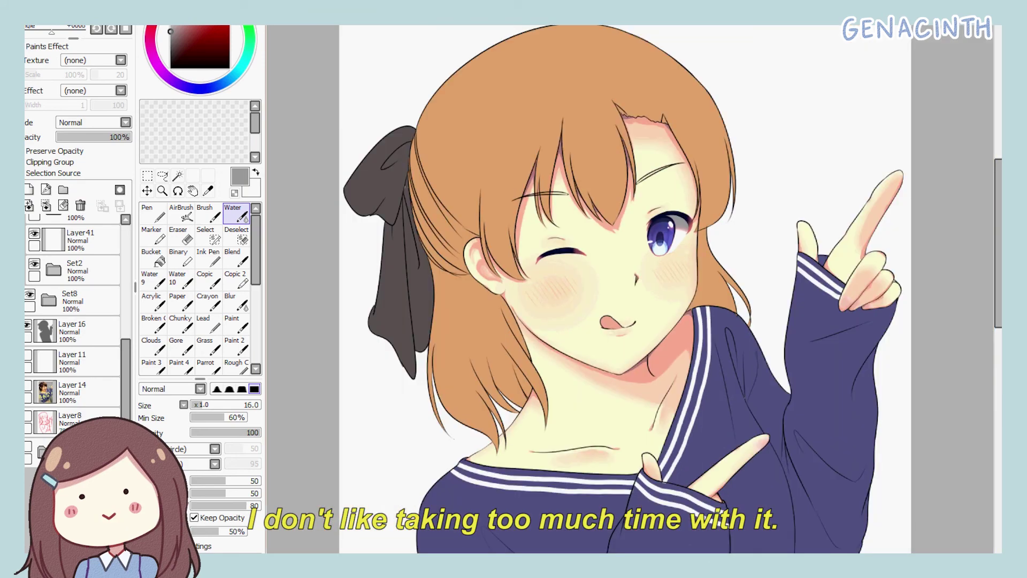